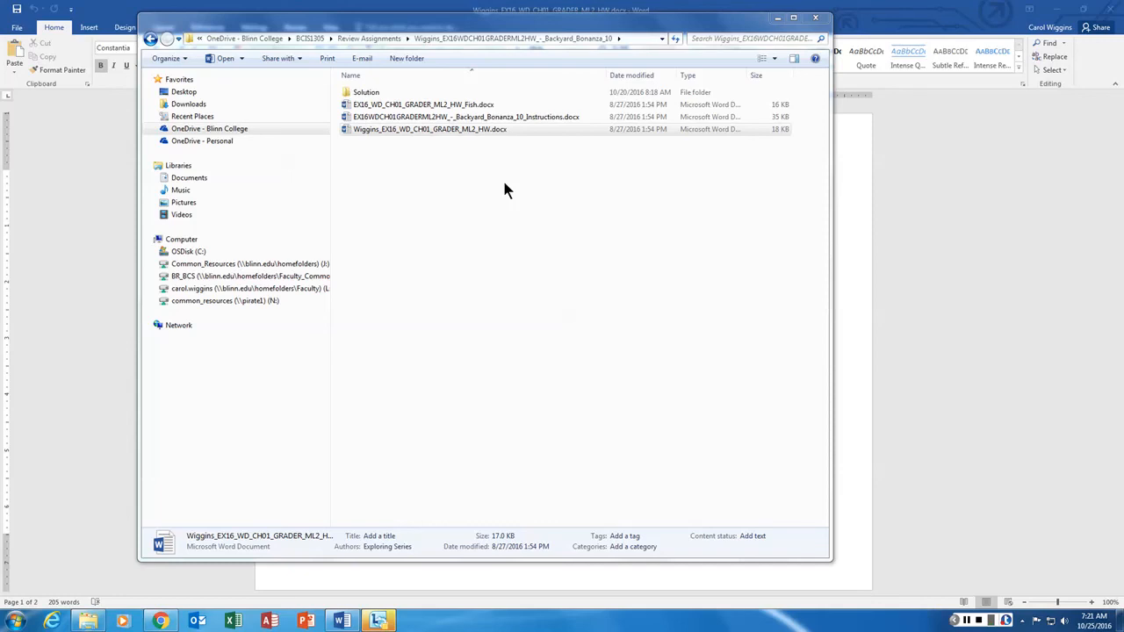
- Minimize the assignment folder window to show the open fire pit document in Word
left_click(412, 132)
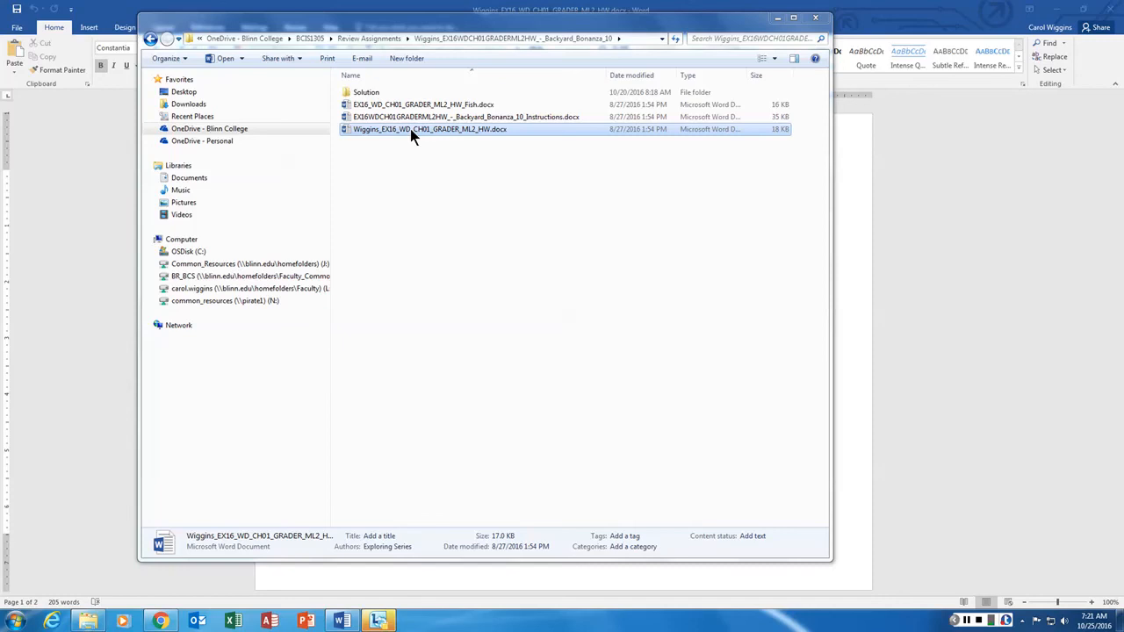
left_click(780, 19)
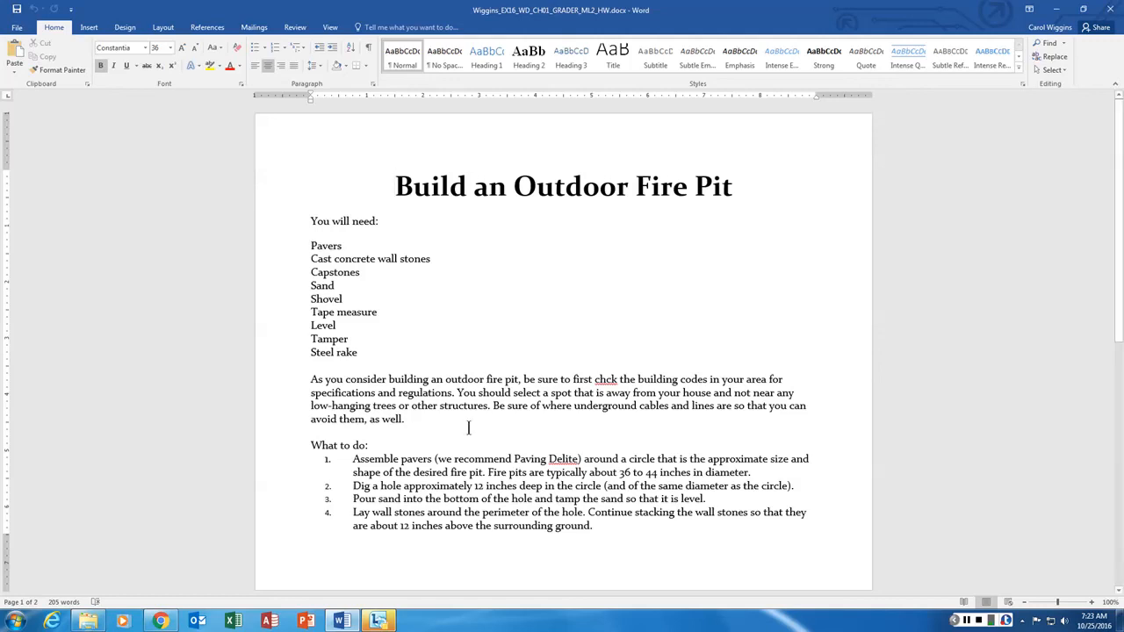
mouse_move(325, 466)
left_mouse_down()
mouse_move(367, 462)
mouse_move(331, 461)
left_mouse_up()
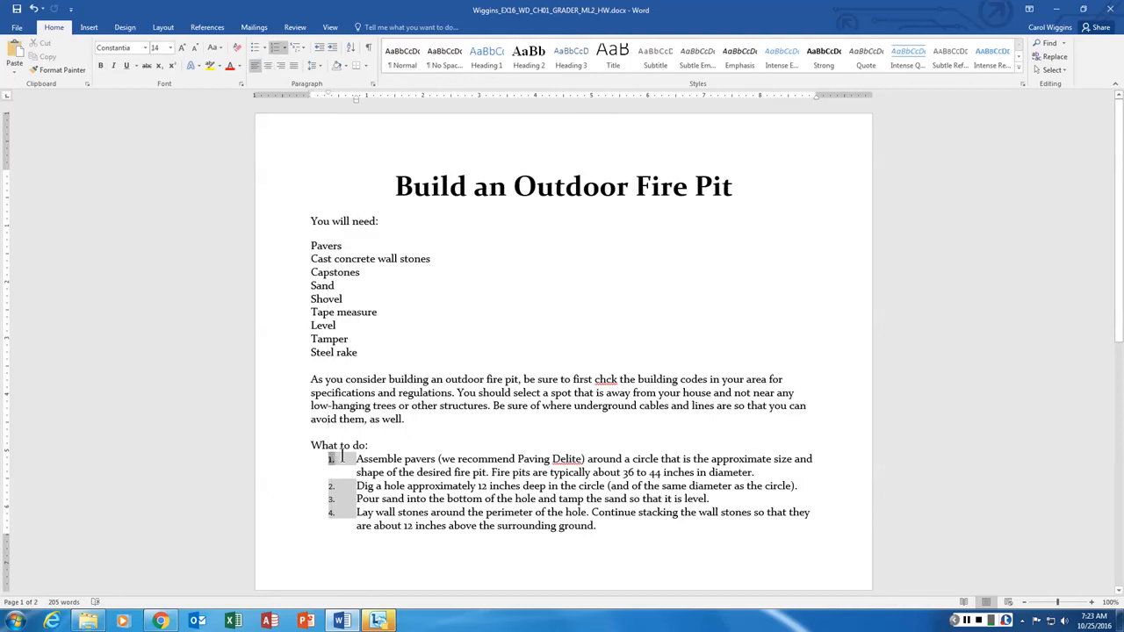
key("ctrl+z")
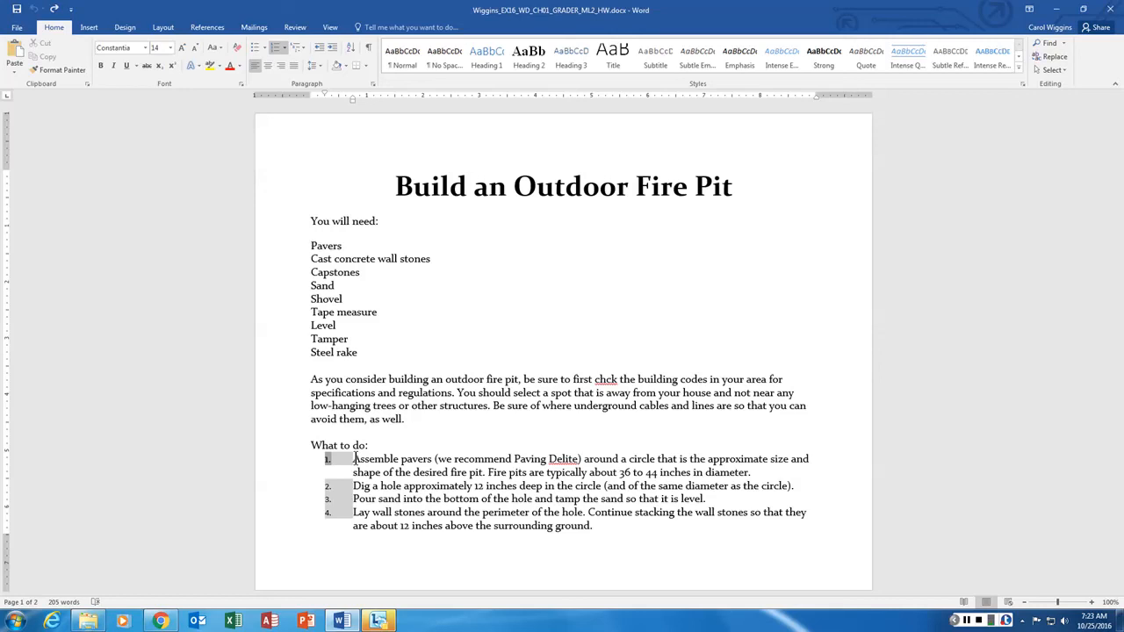
left_click(410, 418)
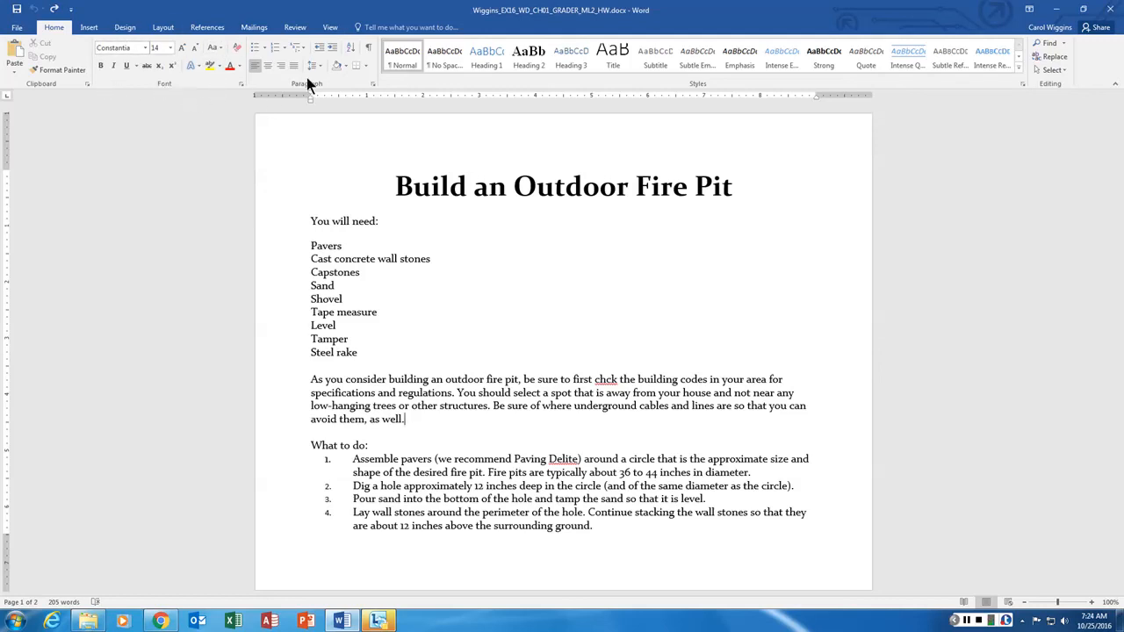
- Collapse the ribbon to its tab names and pin it open again
left_click(124, 28)
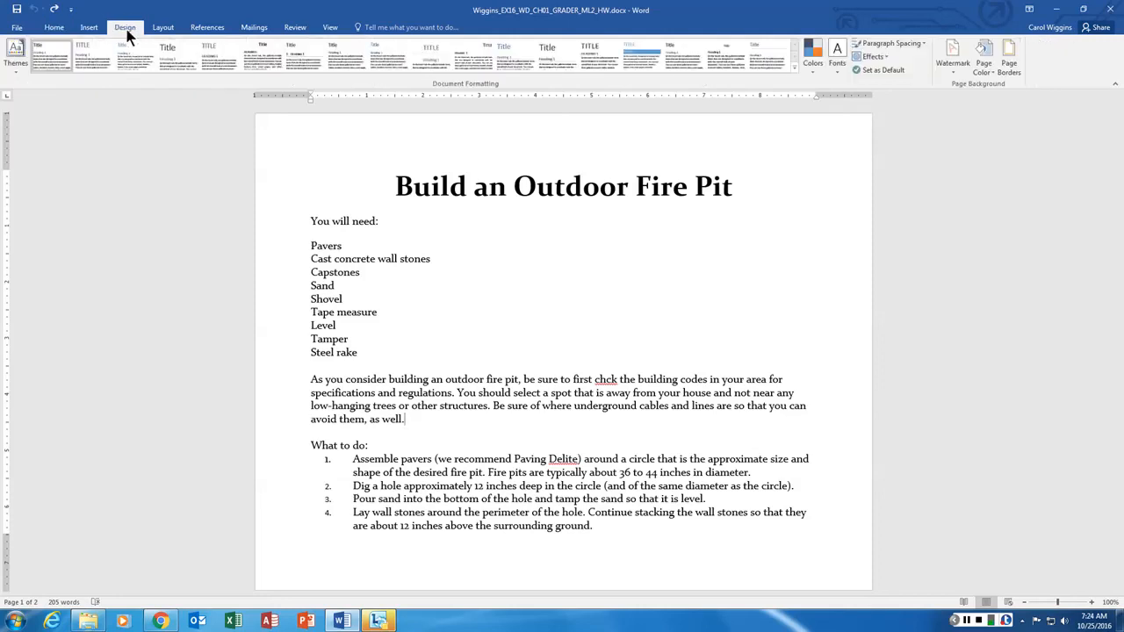
left_click(53, 27)
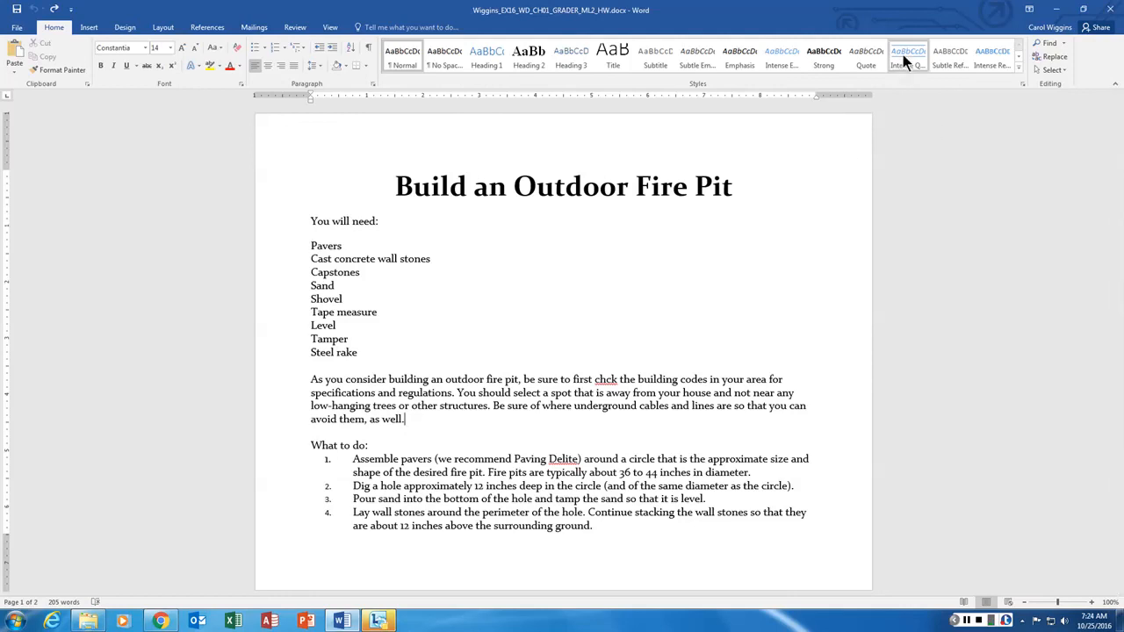
left_click(1115, 86)
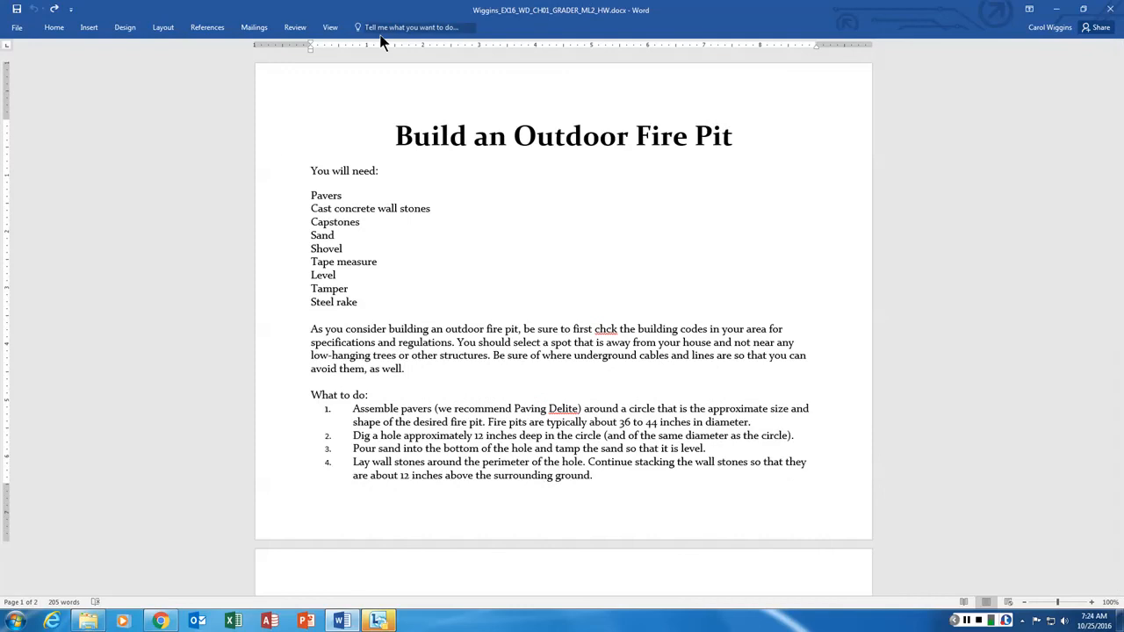
left_click(56, 28)
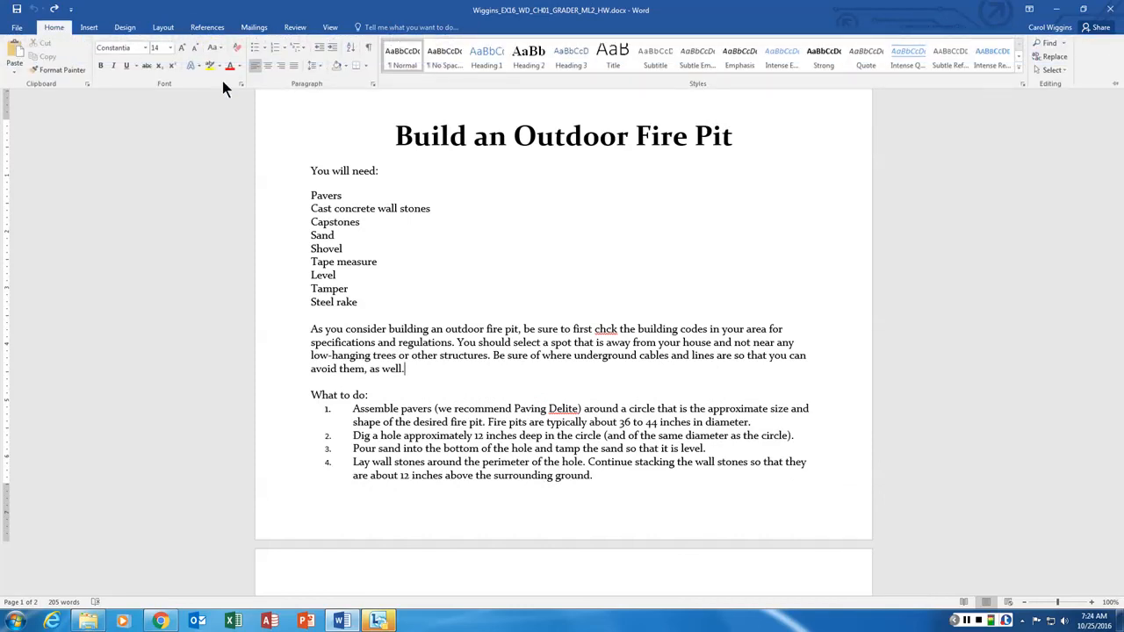
left_click(57, 29)
left_click(57, 28)
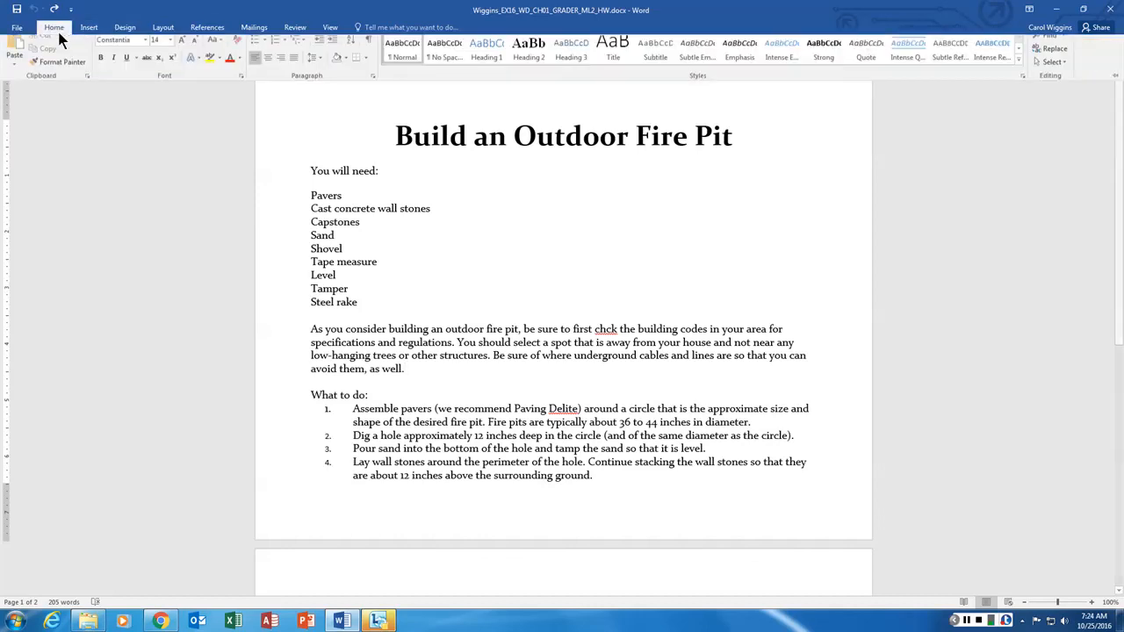
left_click(1115, 85)
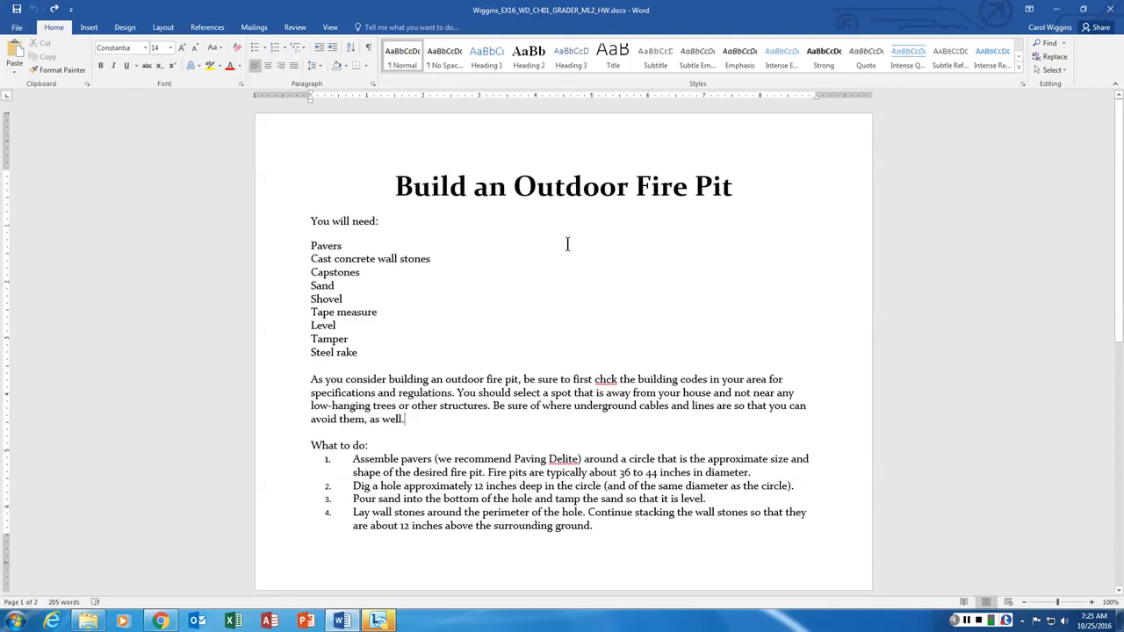
- Display the paragraph marks and other hidden formatting symbols in the document
left_click(369, 49)
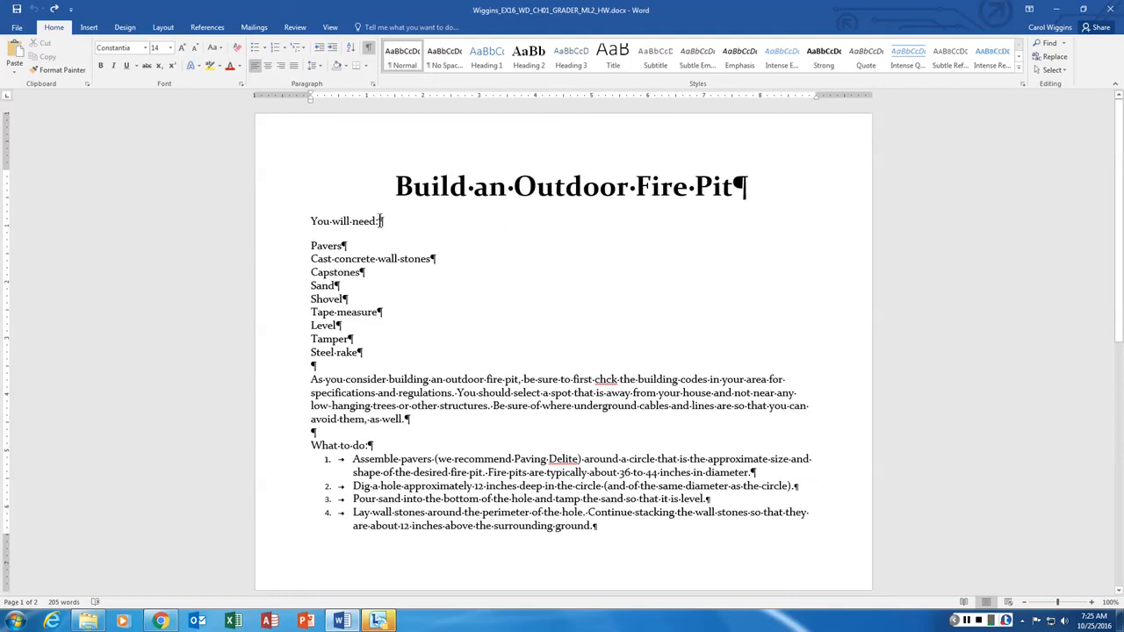
left_click_drag(380, 220, 394, 219)
left_click_drag(516, 186, 509, 187)
left_click(534, 238)
left_click(344, 460)
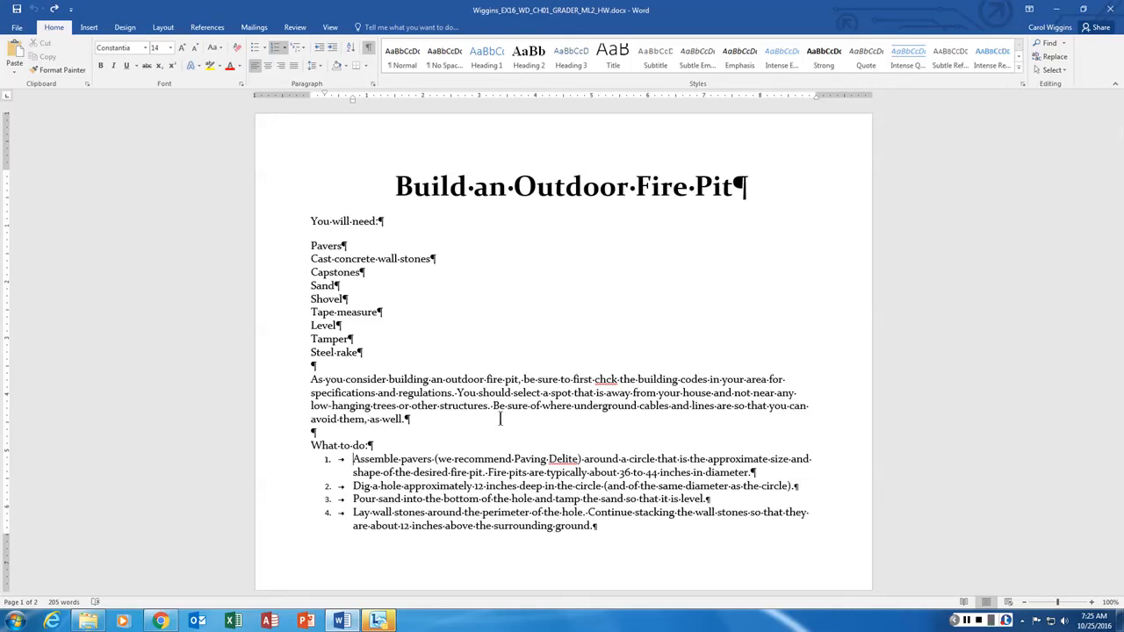
- Try a manual line break after "as well." in the building codes paragraph, and remove it again
left_click(408, 421)
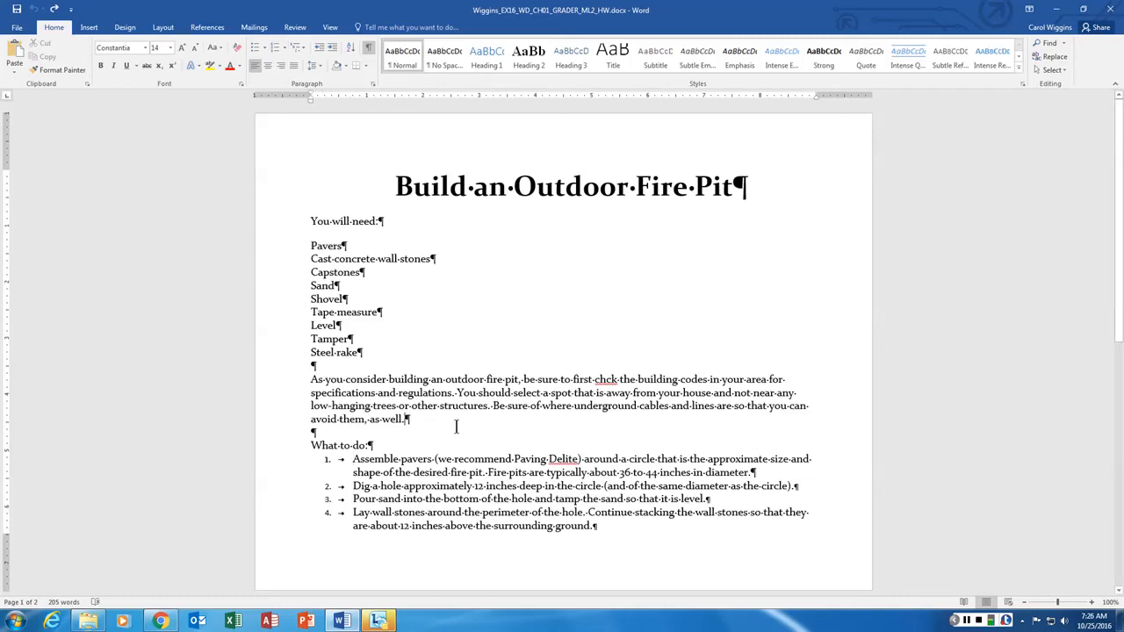
key("shift+Return")
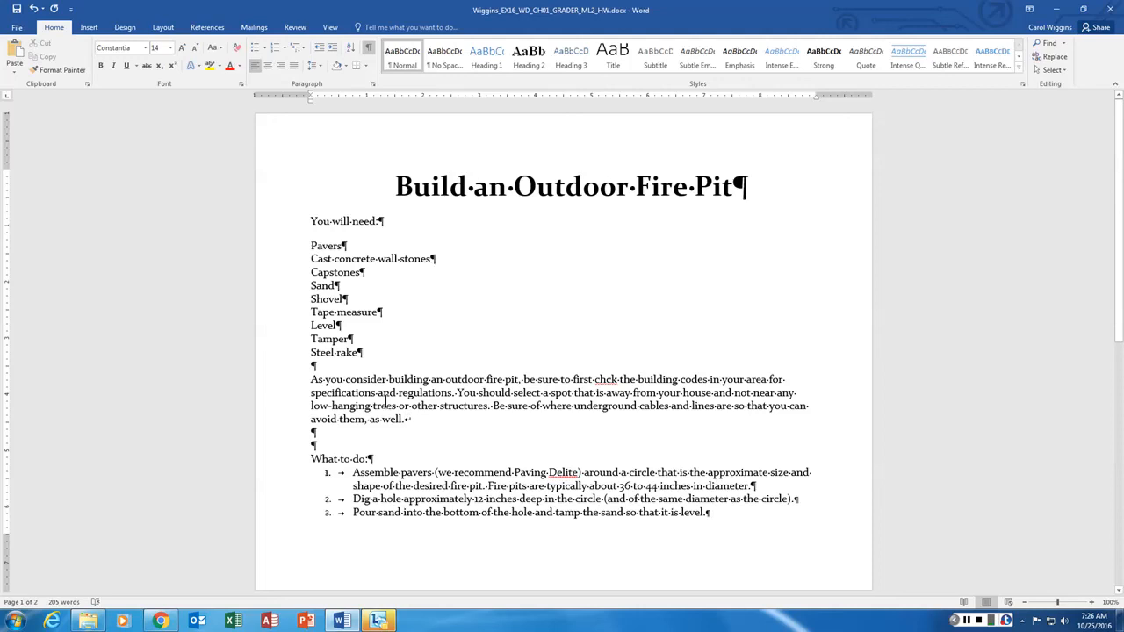
left_click(406, 420)
left_click(330, 433)
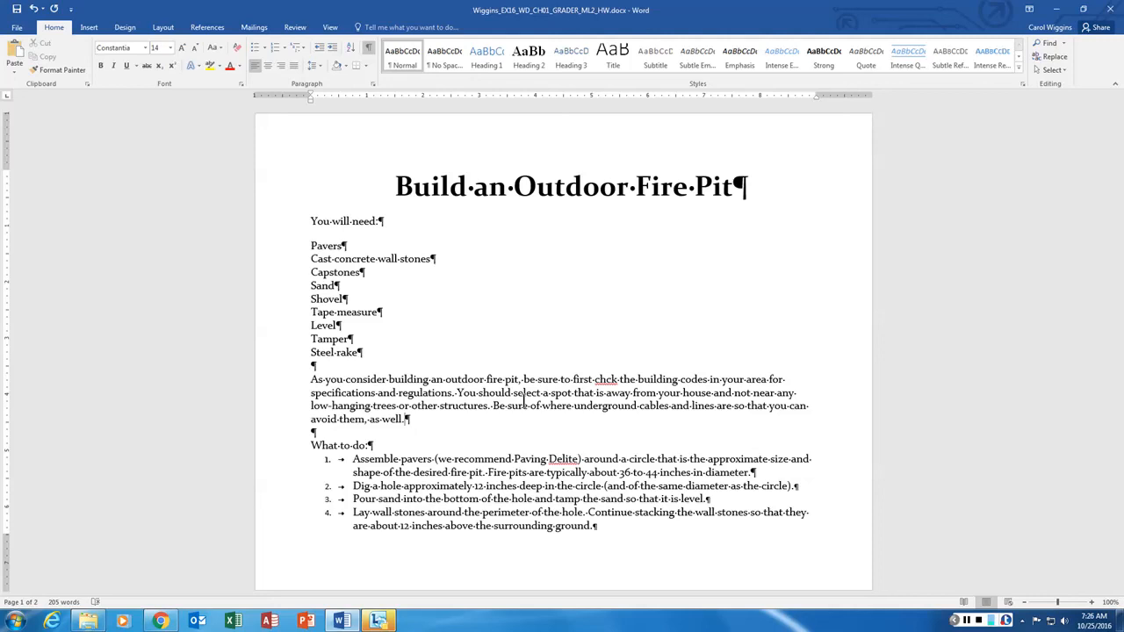
- Change the document's page orientation to portrait and check how the text fits on the page
left_click(164, 27)
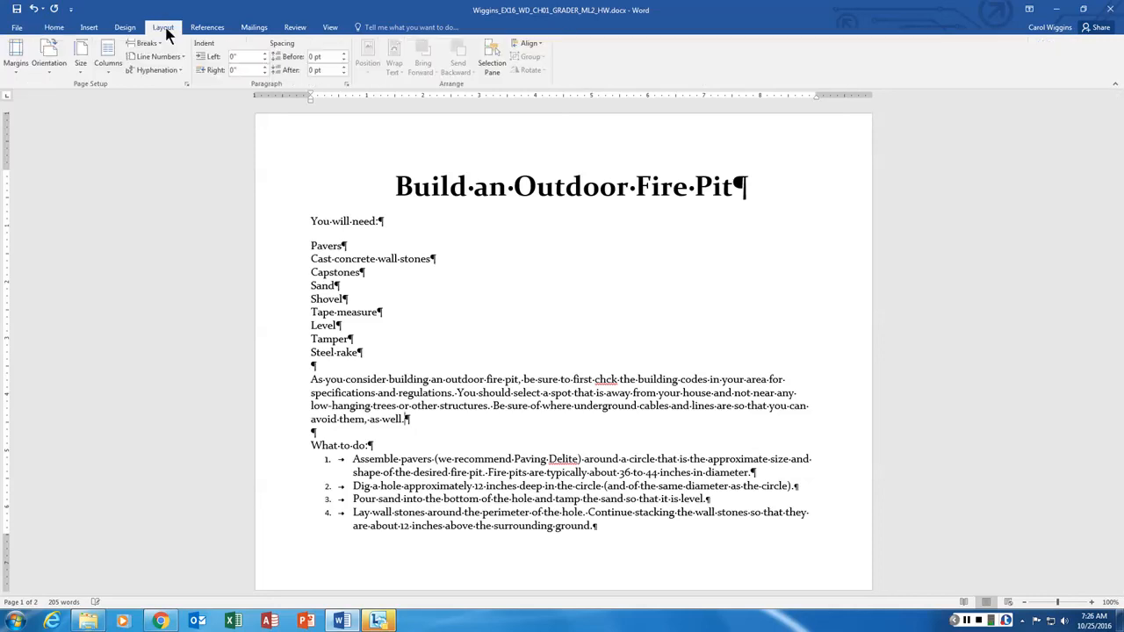
left_click(48, 74)
left_click(78, 90)
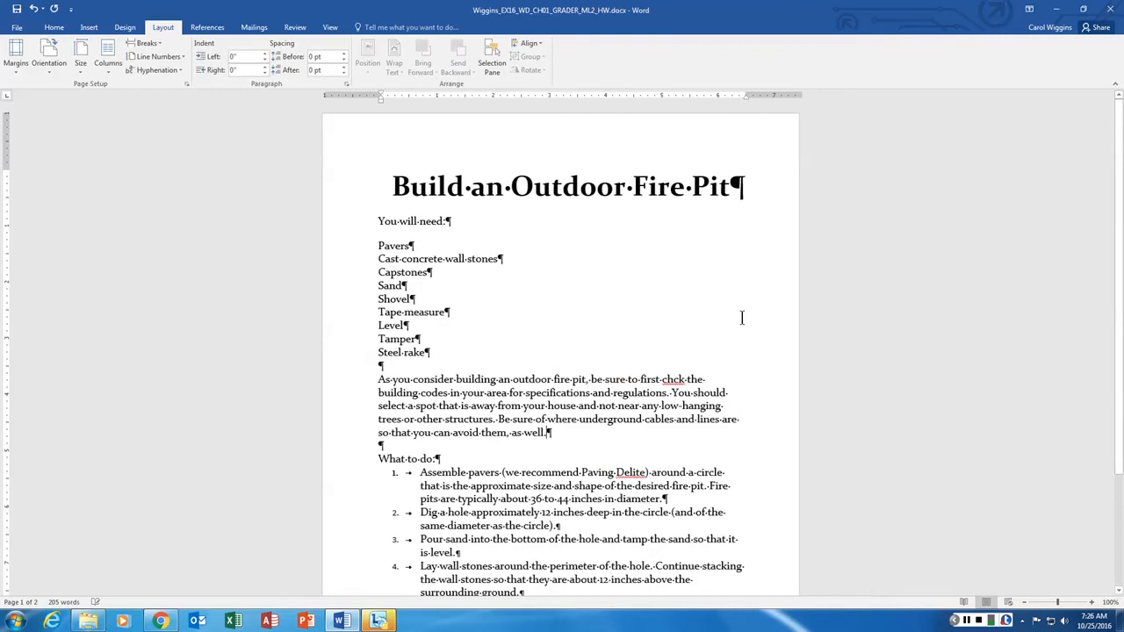
scroll(755, 272, "down", 3)
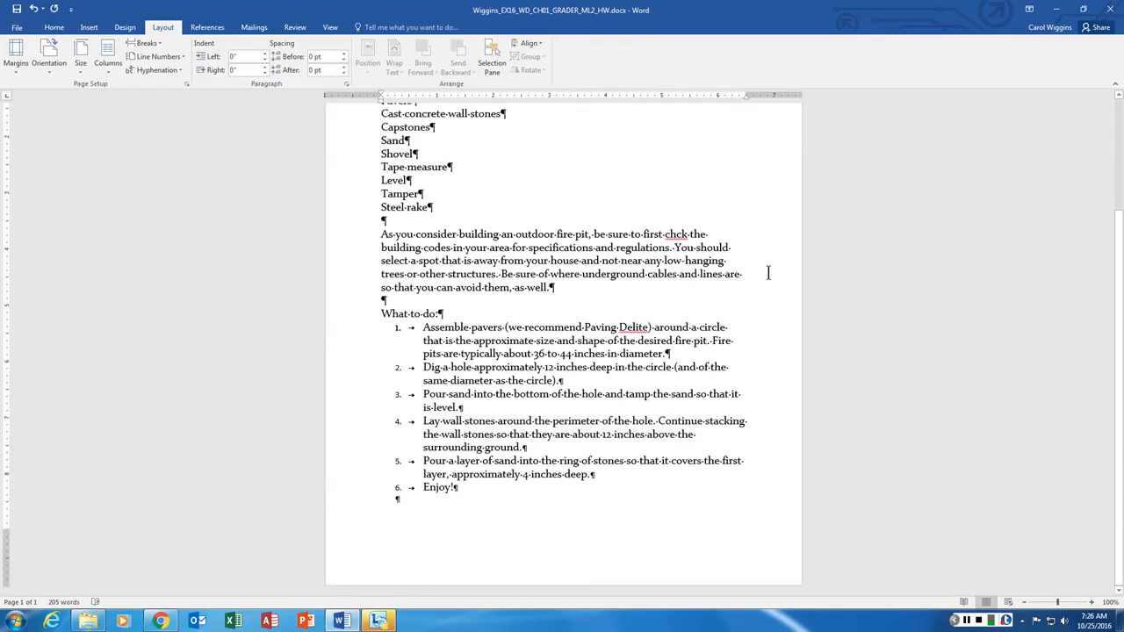
scroll(766, 273, "up", 3)
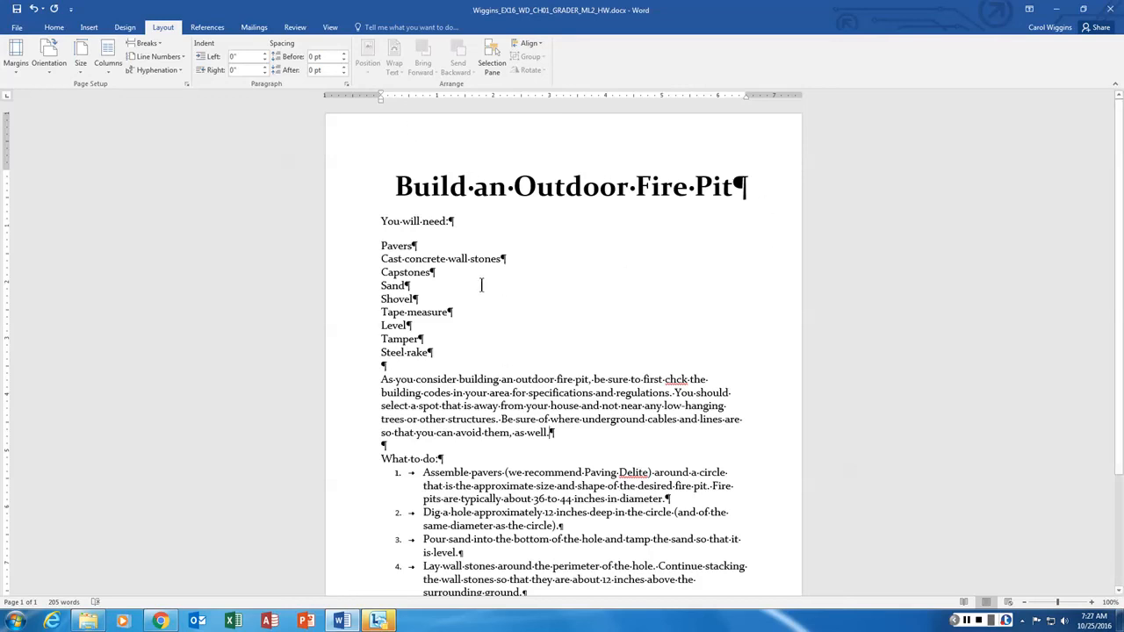
- Compare the built-in footer designs with the page number styles offered for the bottom of the page
left_click(91, 29)
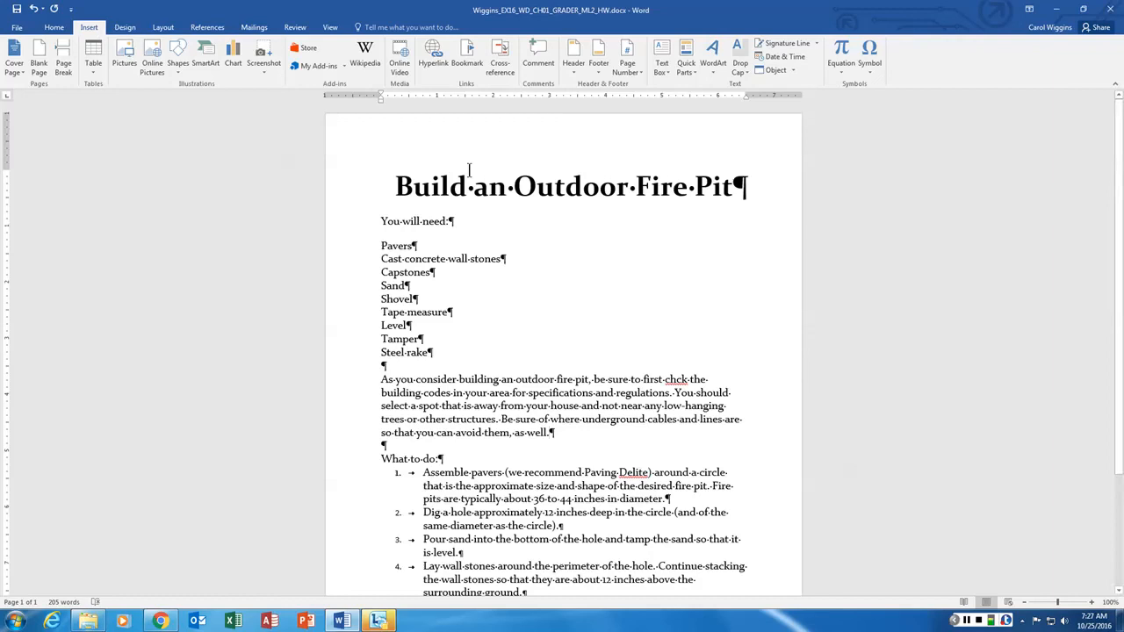
scroll(579, 263, "down", 3)
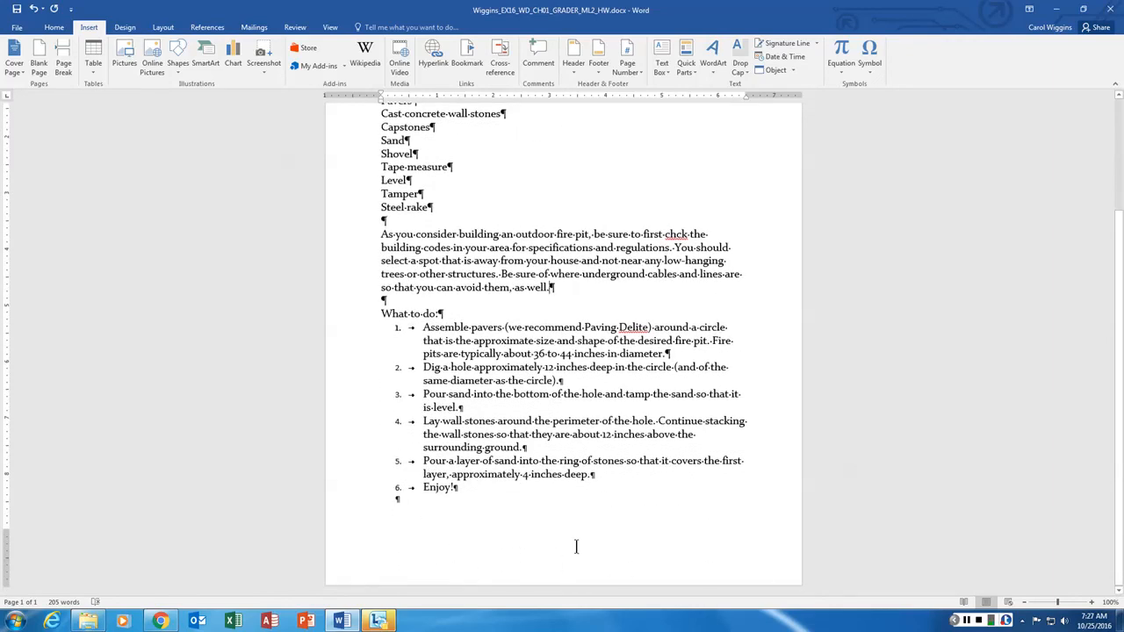
scroll(764, 369, "up", 1)
scroll(764, 369, "up", 2)
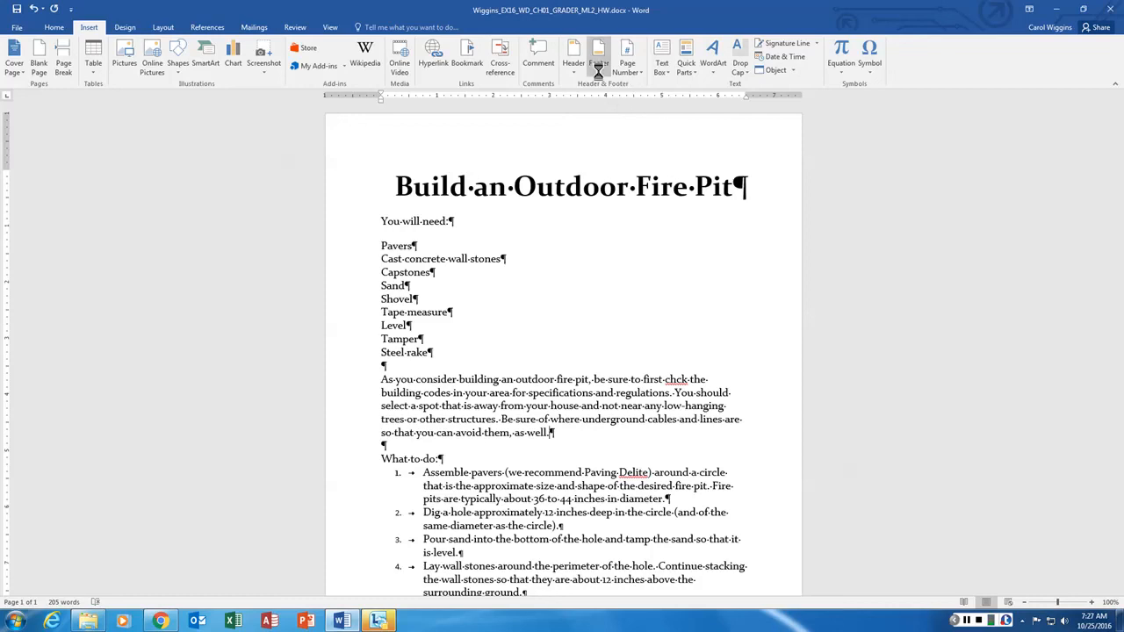
left_click(598, 72)
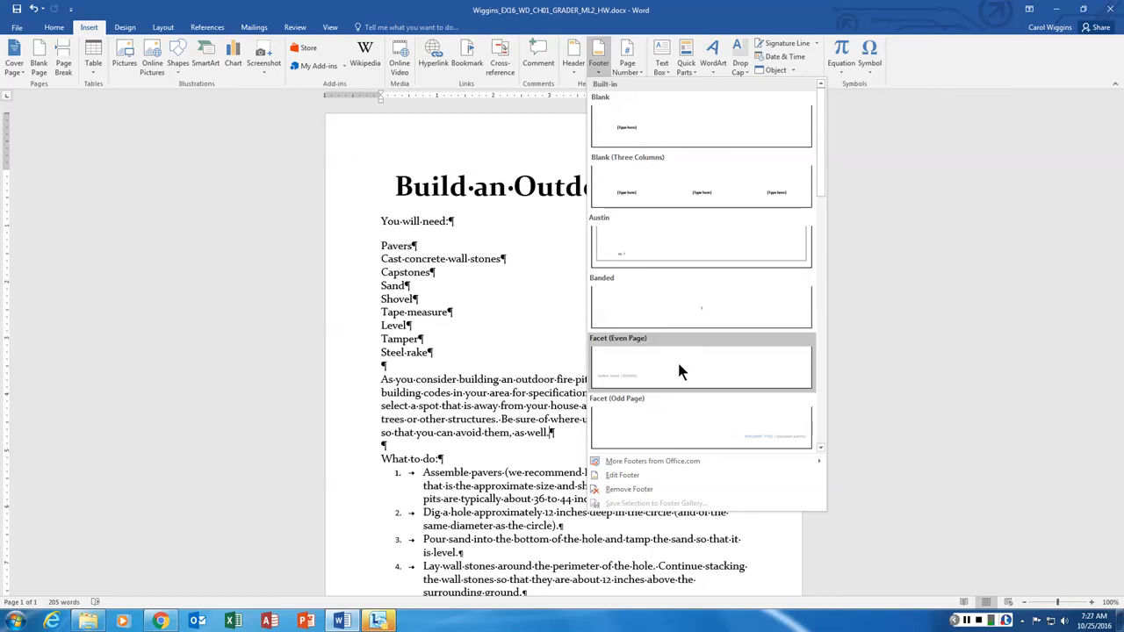
left_click(598, 71)
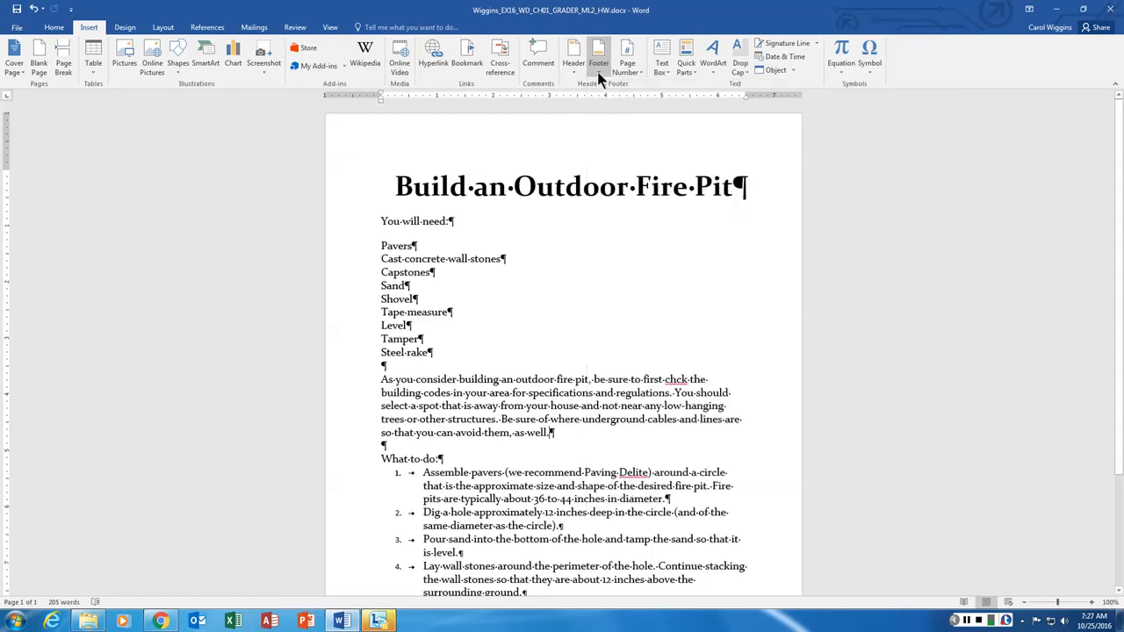
left_click(640, 69)
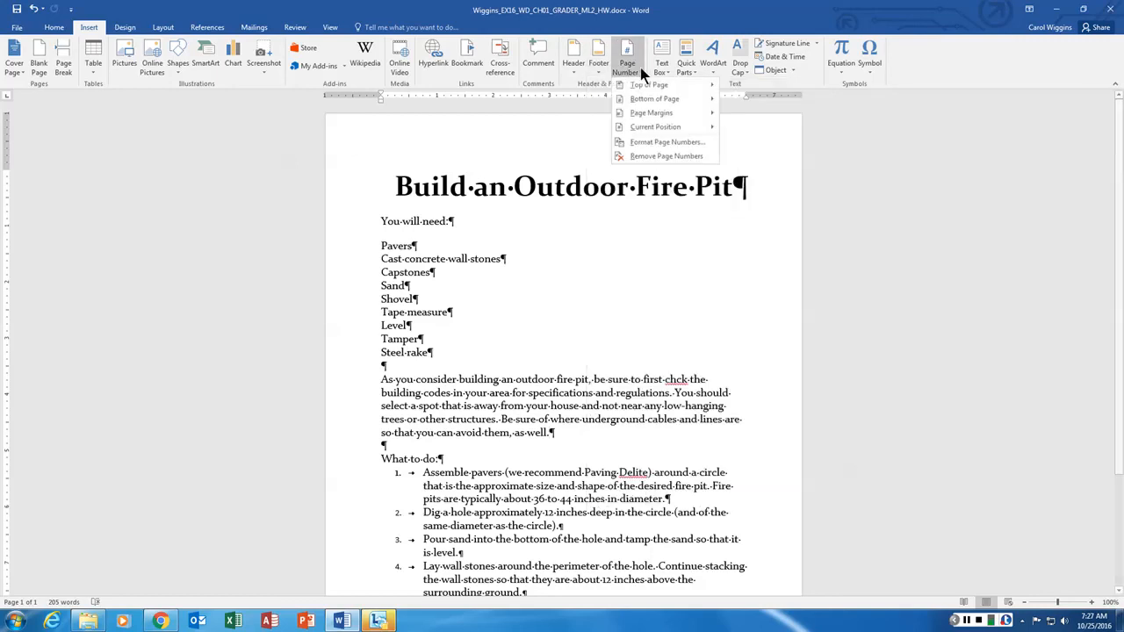
mouse_move(658, 98)
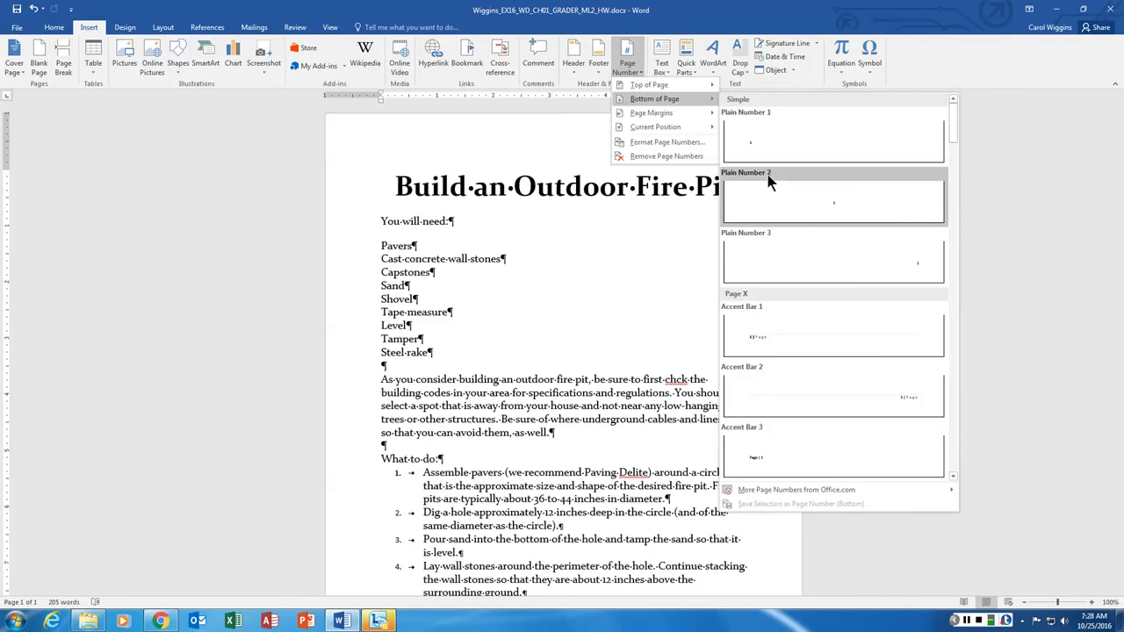
left_click(601, 73)
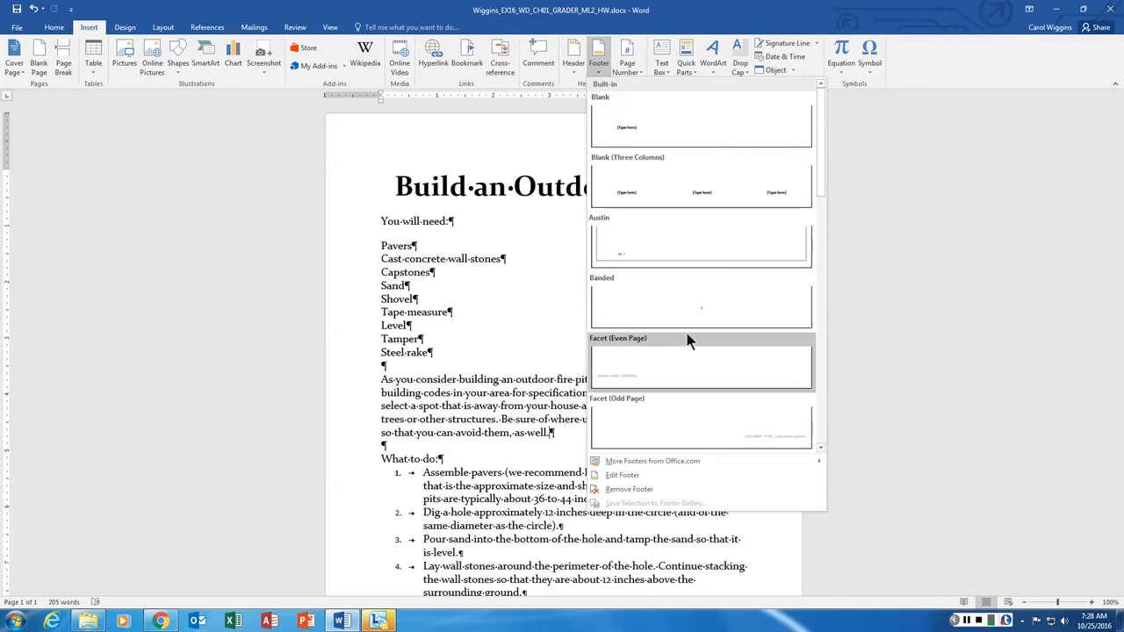
scroll(698, 331, "down", 5)
scroll(700, 330, "up", 10)
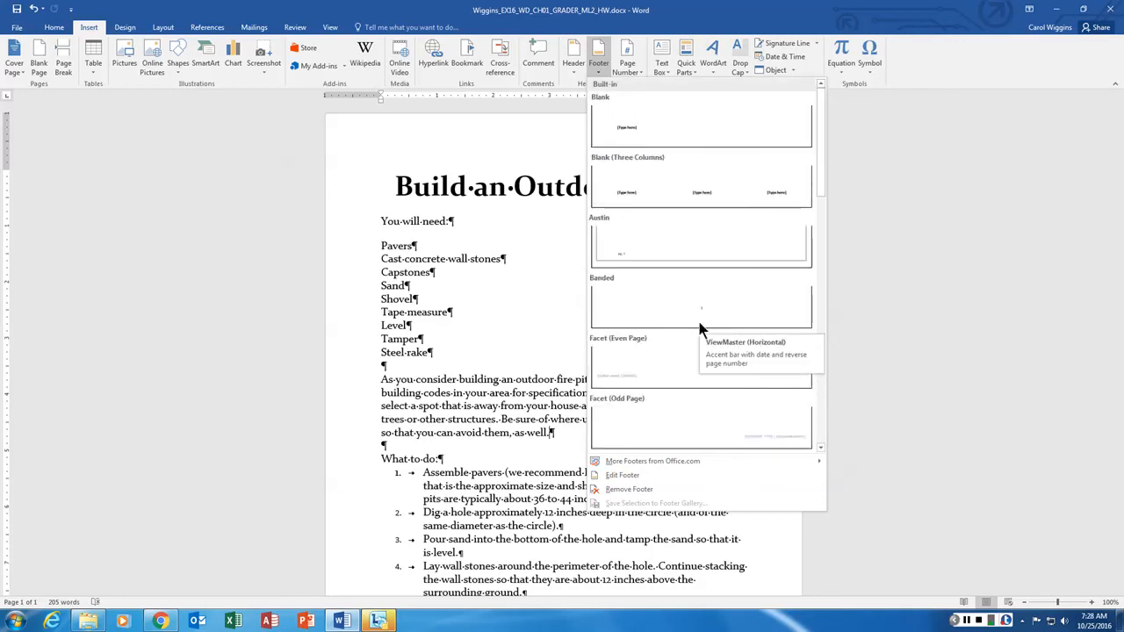
- Insert a Plain Number 2 page number at the bottom of the page and close the footer
left_click(639, 66)
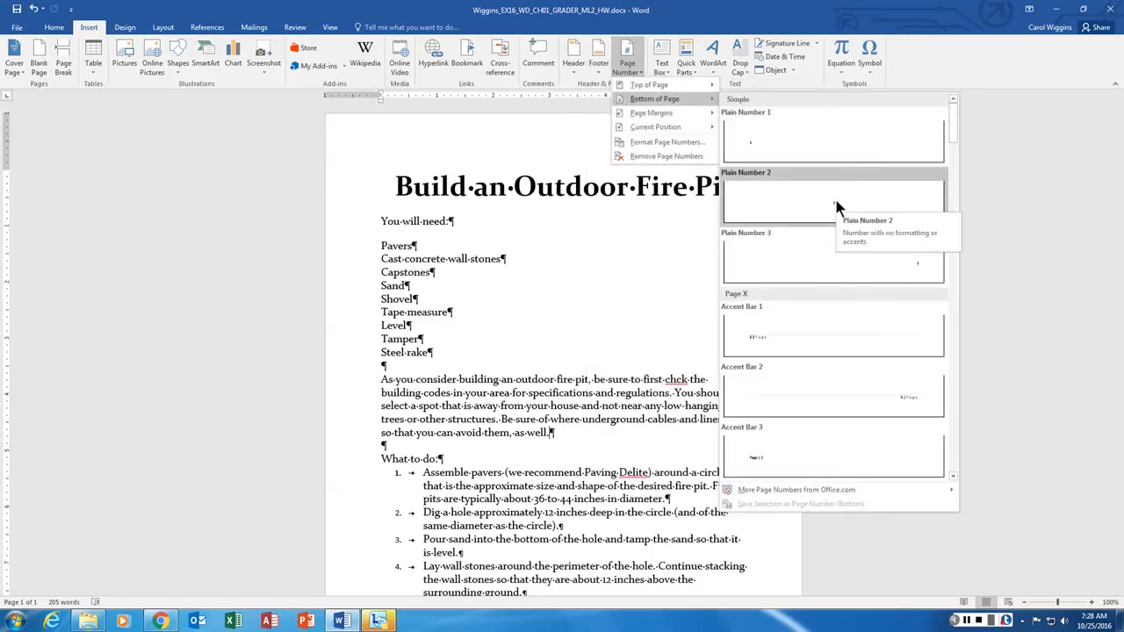
left_click(835, 199)
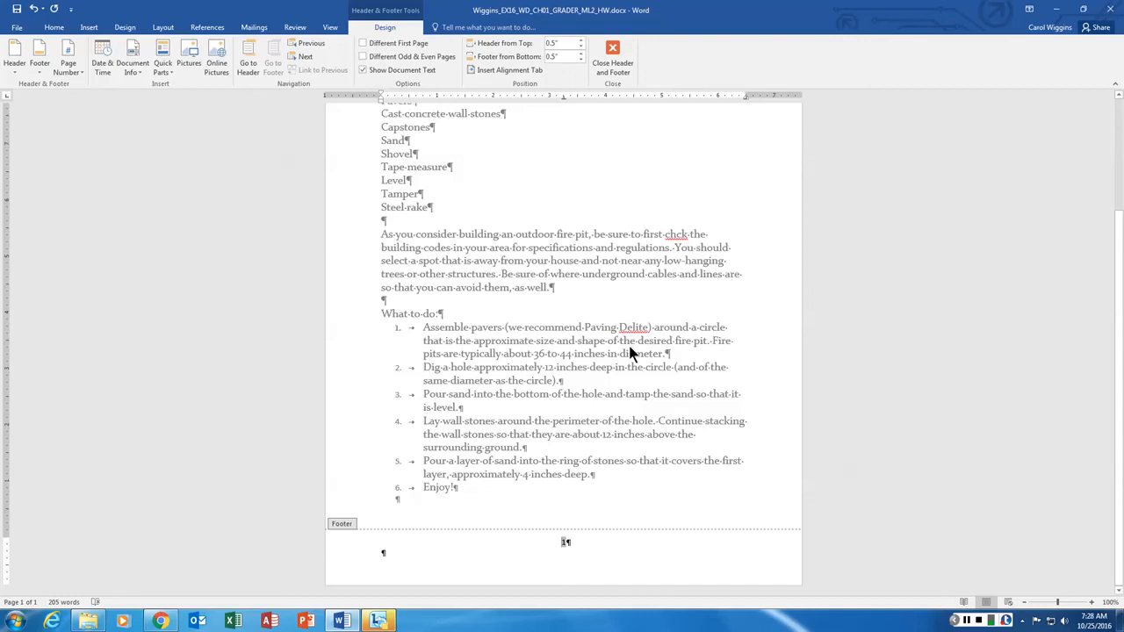
left_click(617, 61)
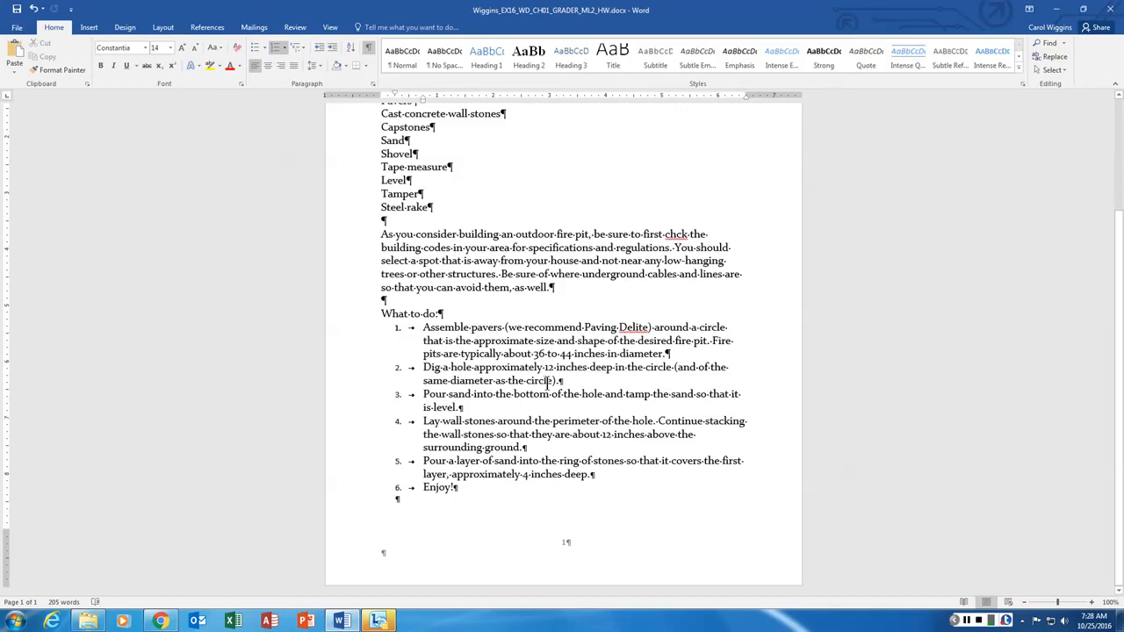
- Reopen the footer for editing and return to the body text
left_click(565, 546)
double_click(557, 545)
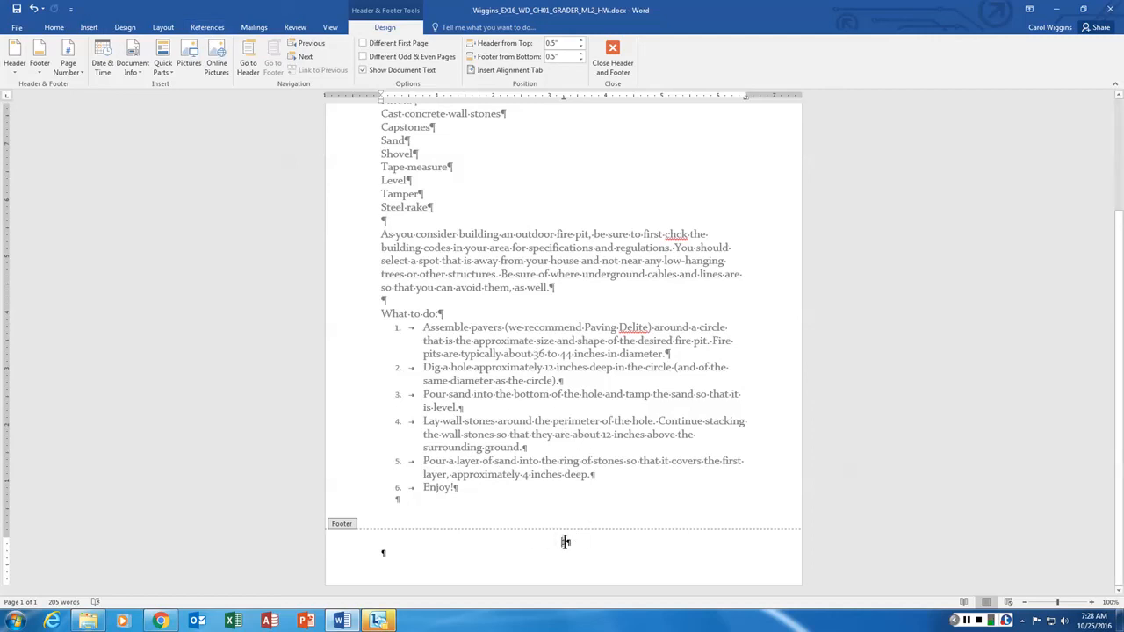
double_click(541, 349)
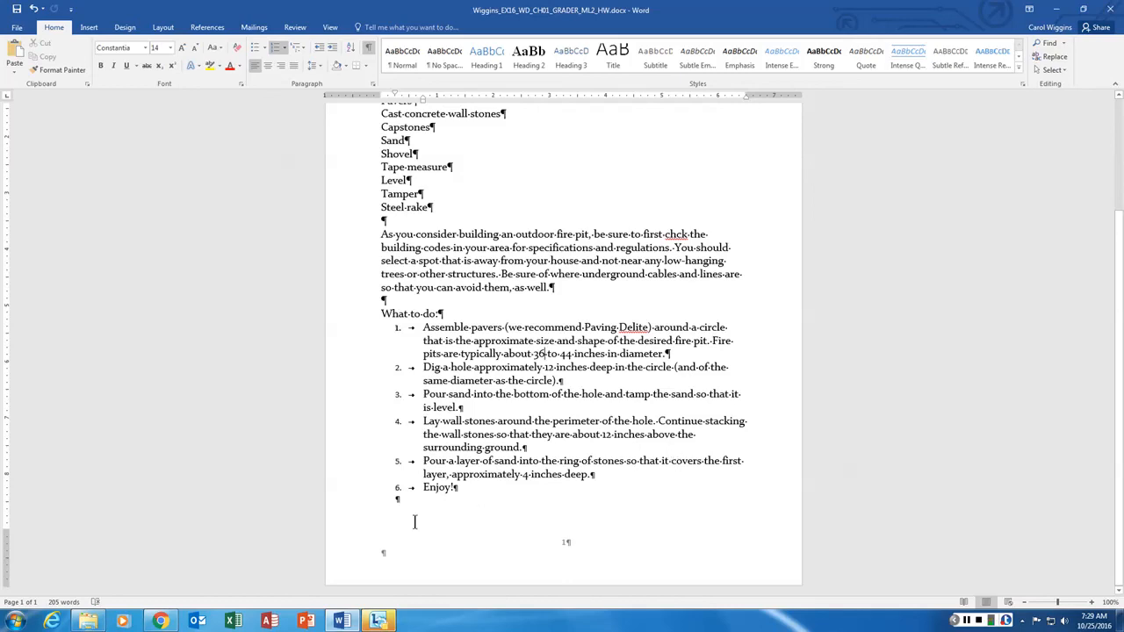
- Start inserting text from a file at the empty paragraph below the numbered list
left_click(398, 499)
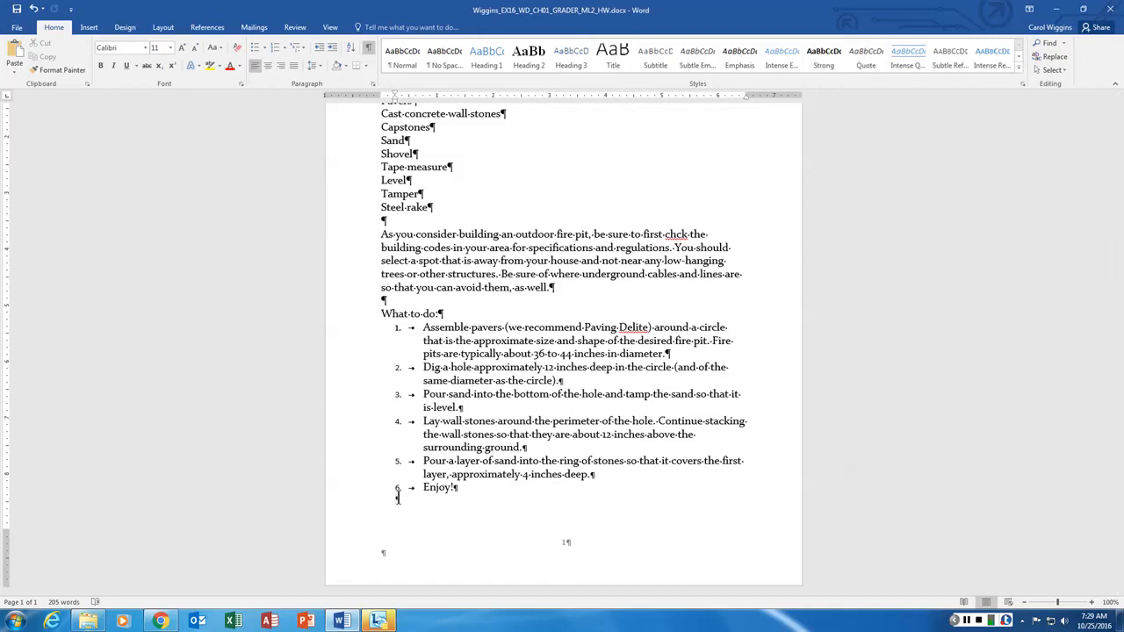
left_click(455, 488)
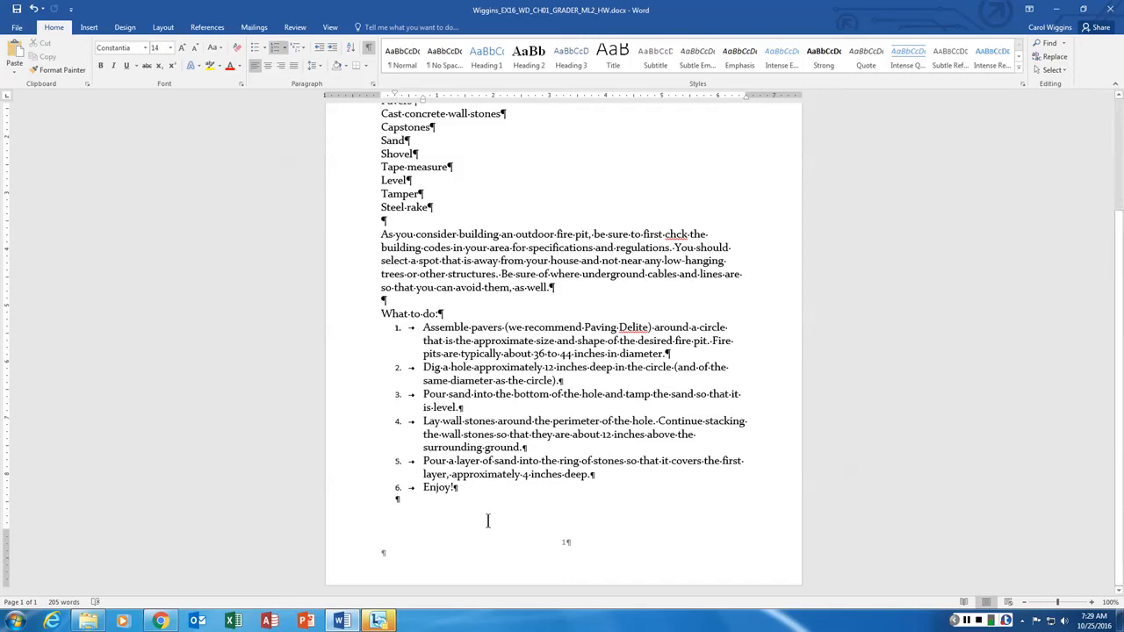
left_click(401, 499)
left_click(89, 30)
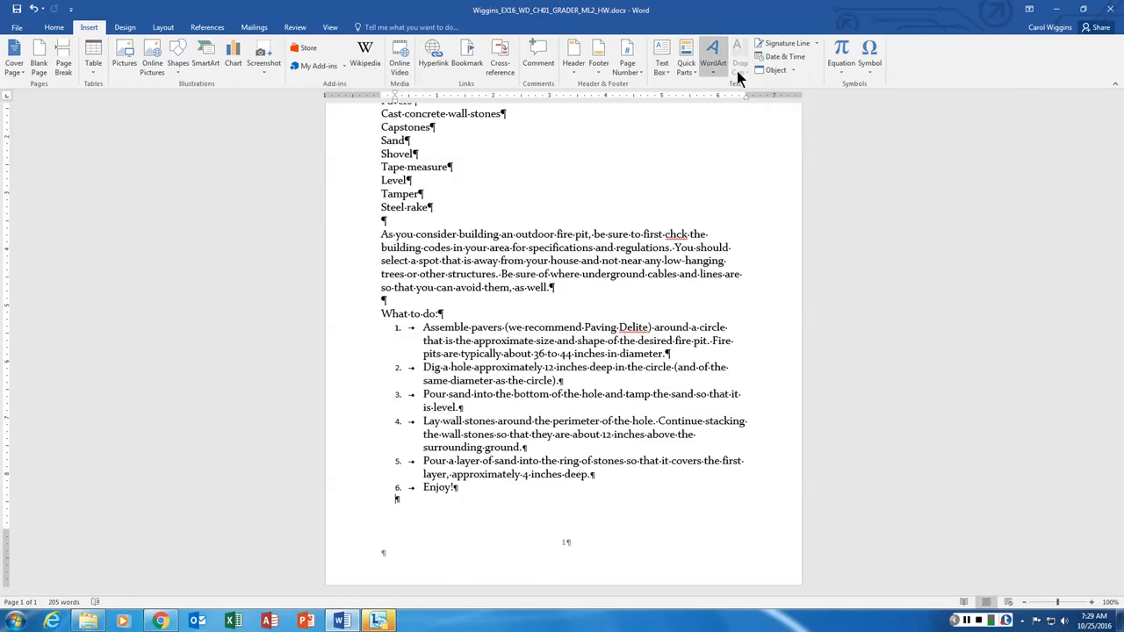
left_click(794, 69)
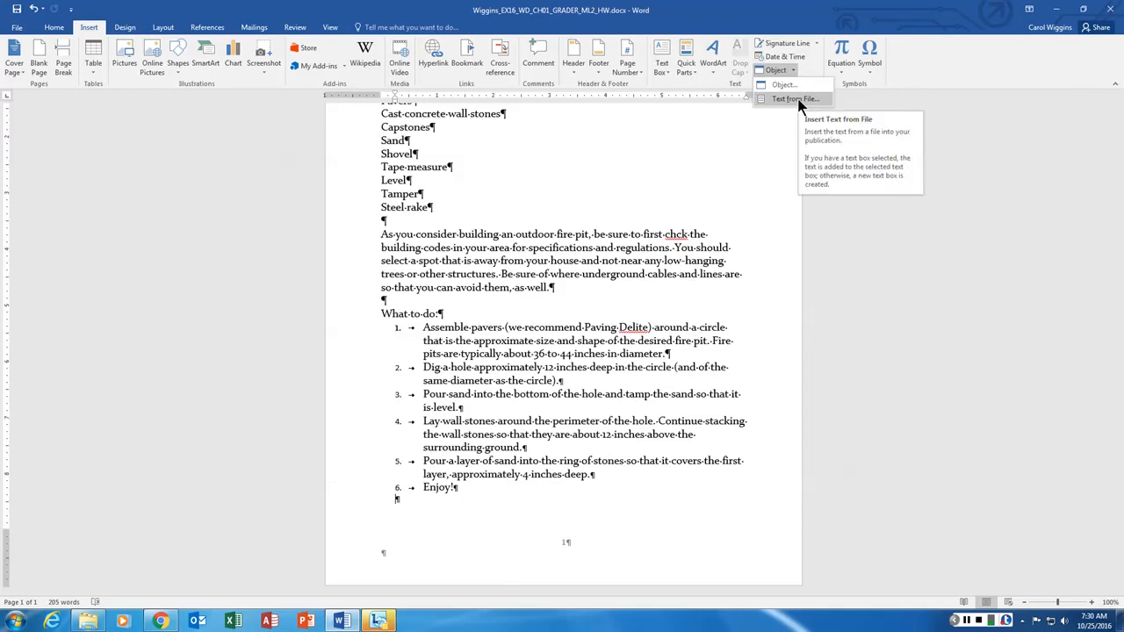
left_click(795, 99)
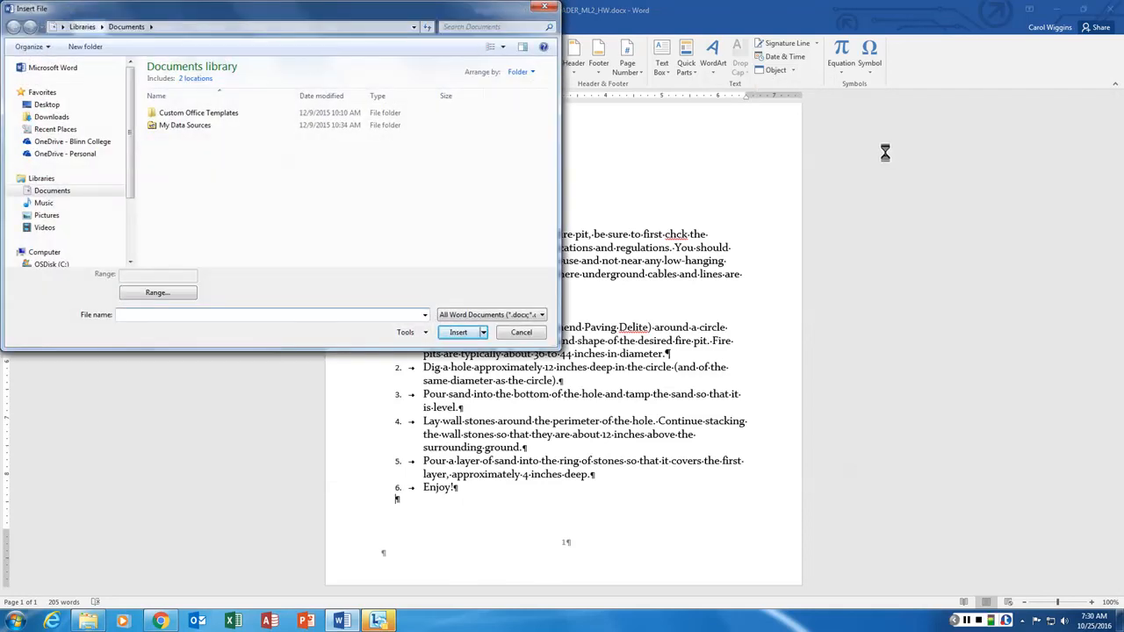
- Insert EX16_WD_CH01_GRADER_ML2_HW_Fish.docx from the chapter 1 Backyard Bonanza folder under BCIS1305 Review Assignments
left_click(45, 143)
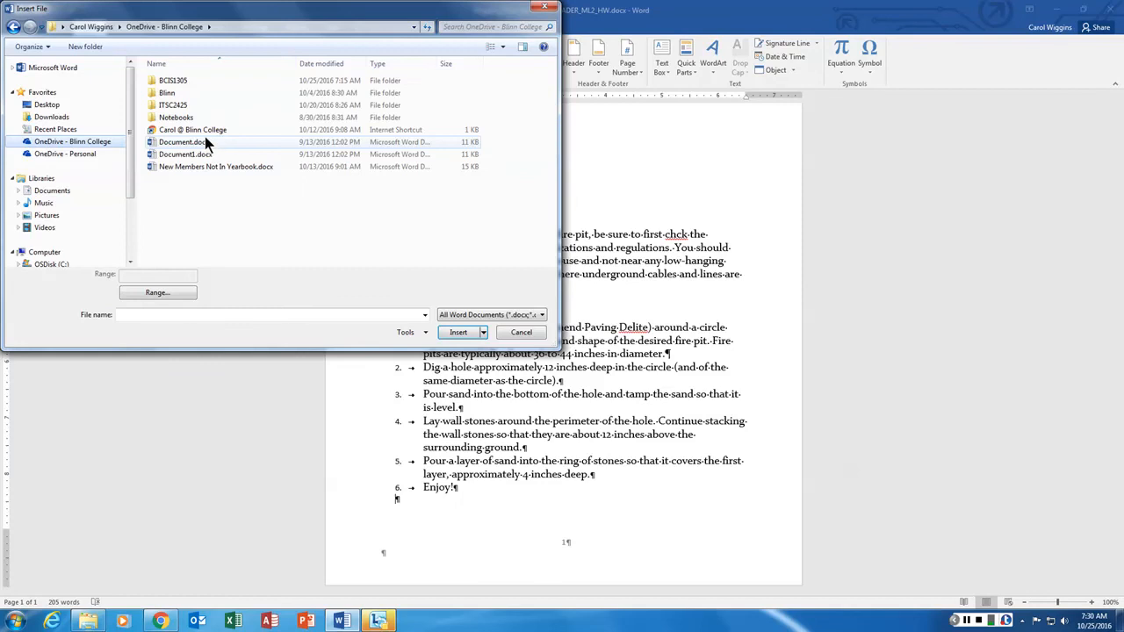
double_click(185, 79)
double_click(185, 142)
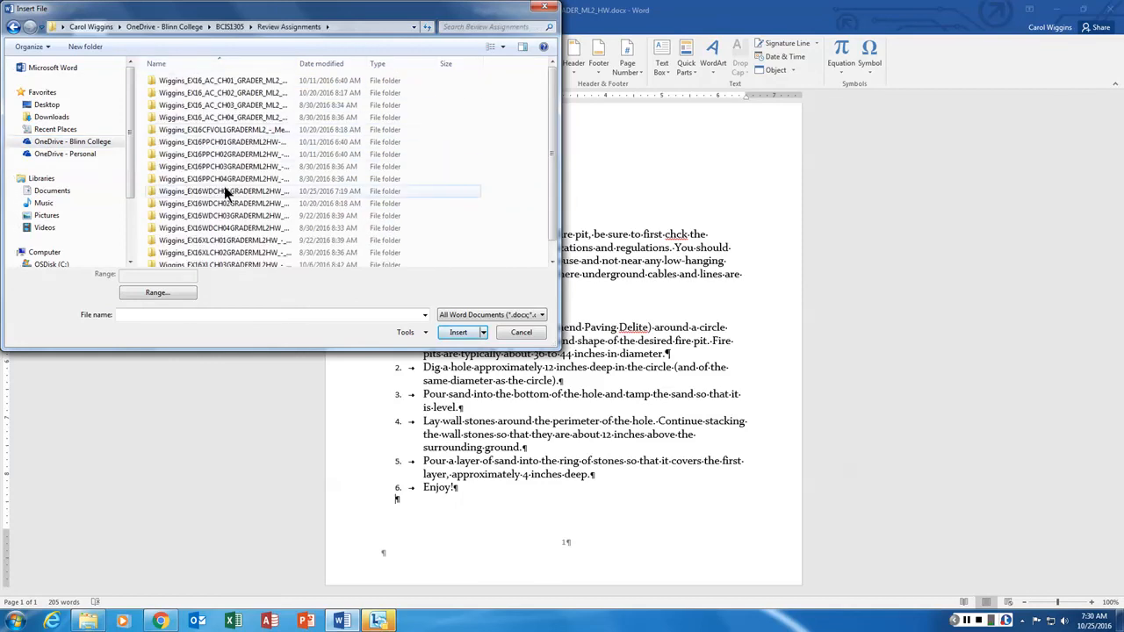
scroll(243, 161, "down", 1)
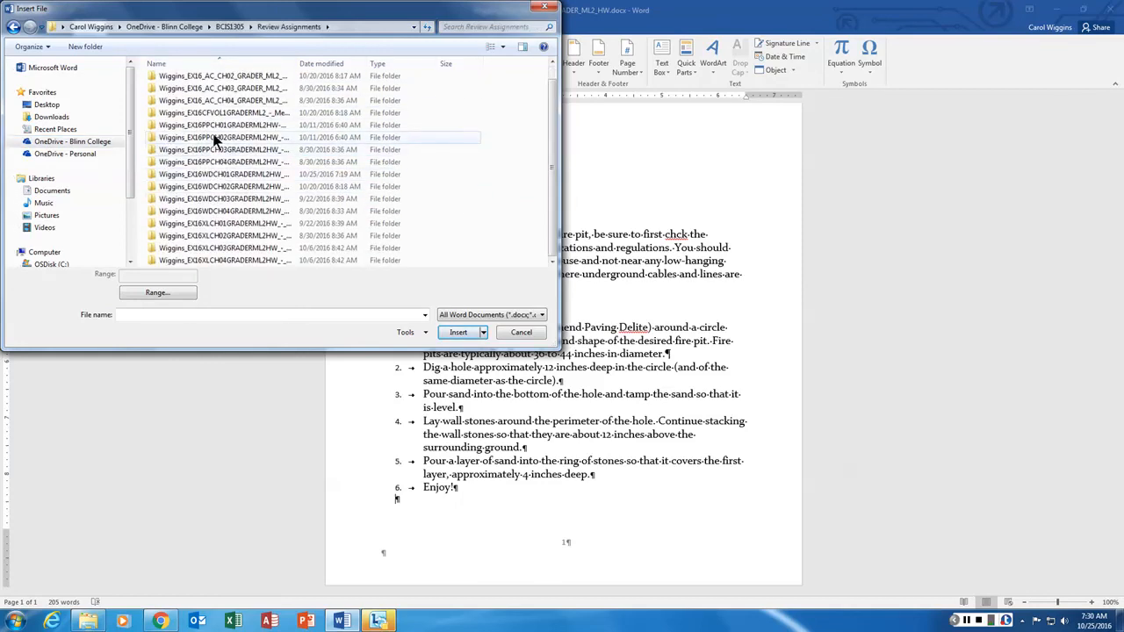
double_click(209, 180)
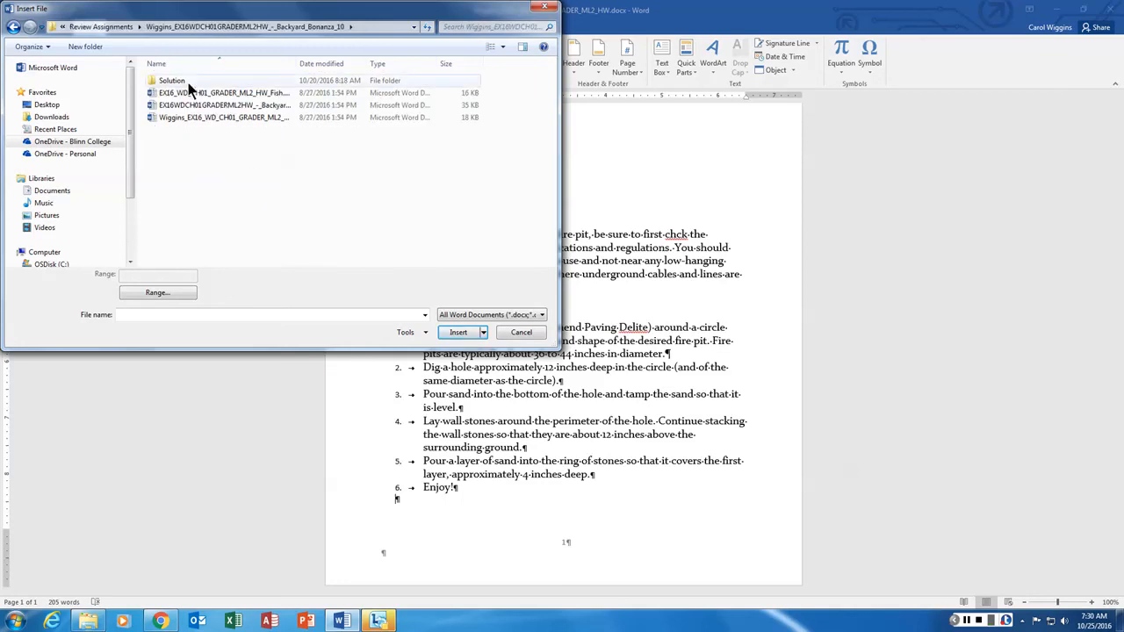
left_click_drag(295, 65, 400, 65)
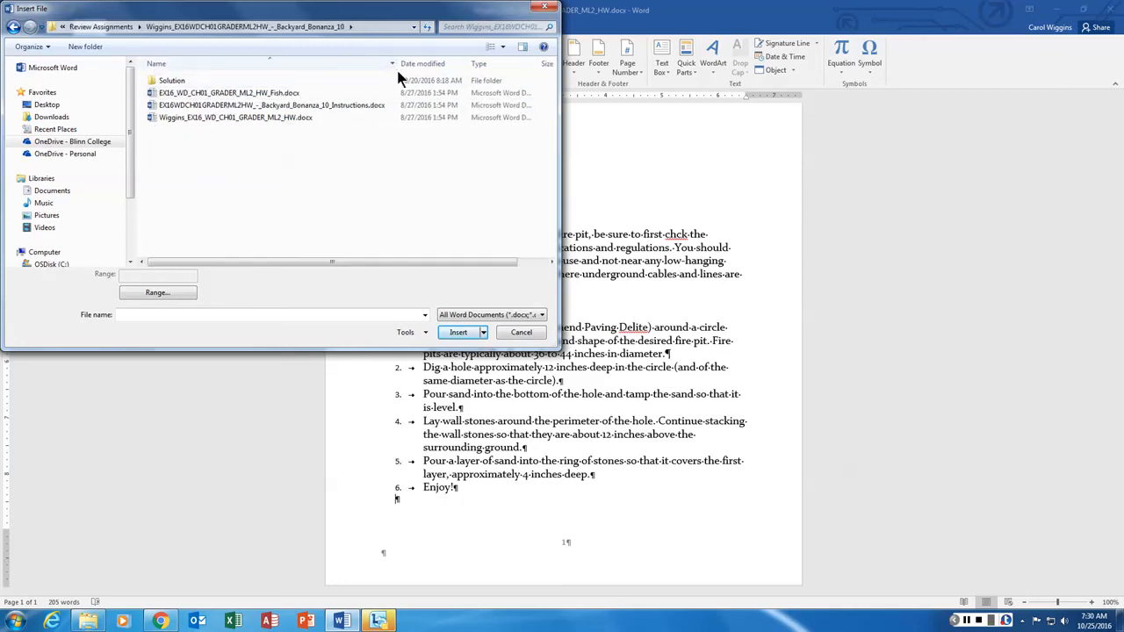
left_click(249, 98)
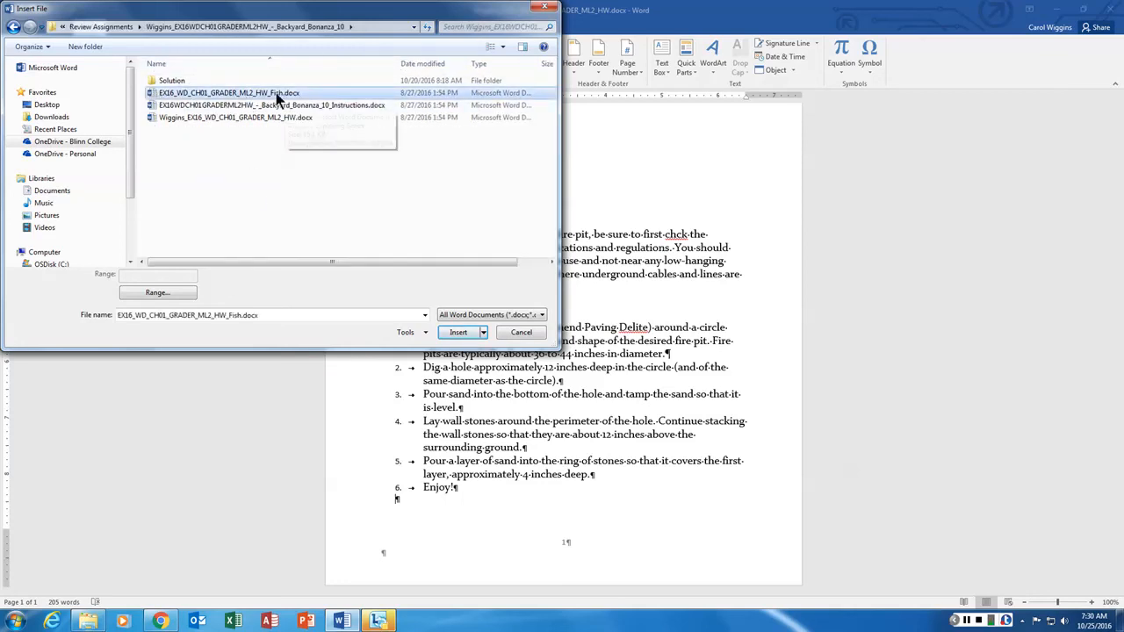
left_click(467, 332)
- Replace the word "Create" with "Build" in the Backyard Fish Pond title on page 2
scroll(870, 422, "up", 20)
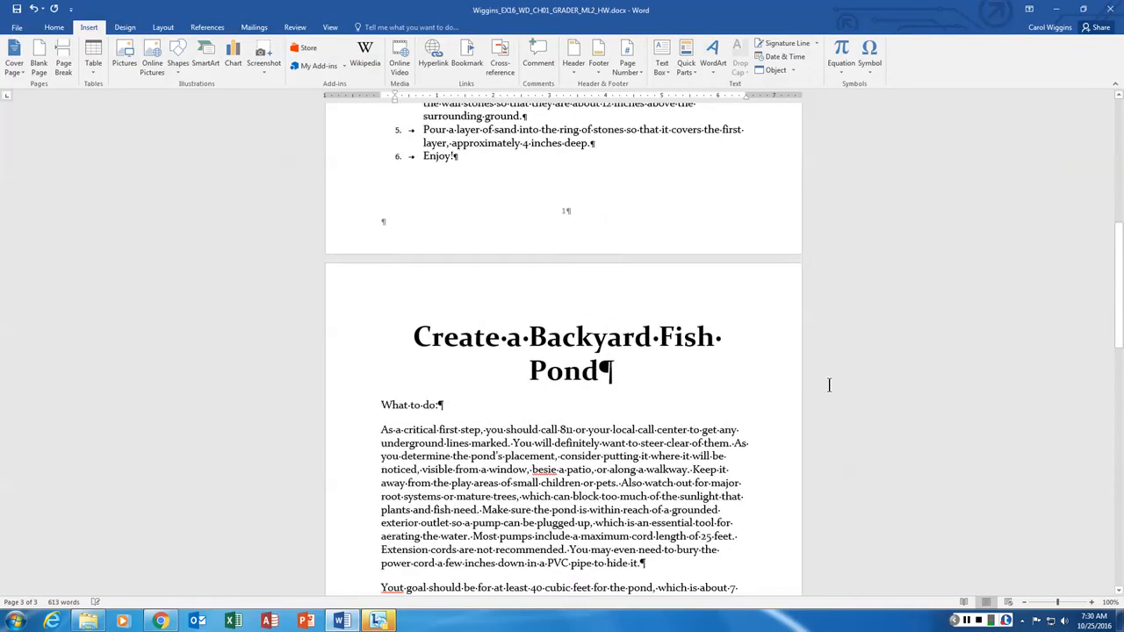
scroll(828, 384, "down", 10)
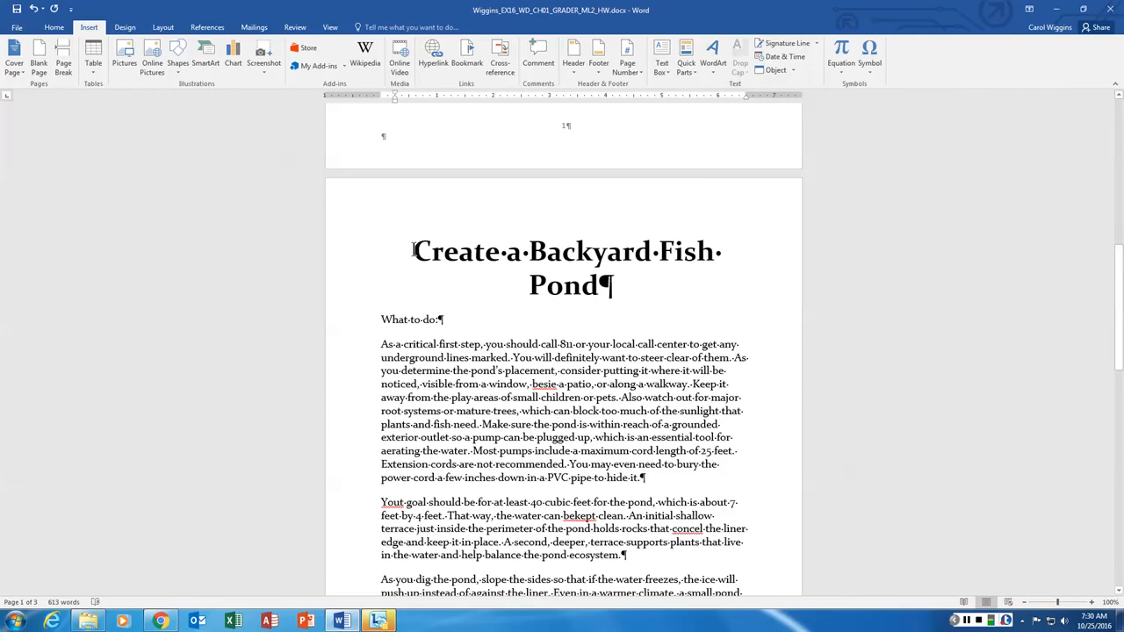
scroll(657, 272, "down", 5)
scroll(657, 268, "down", 9)
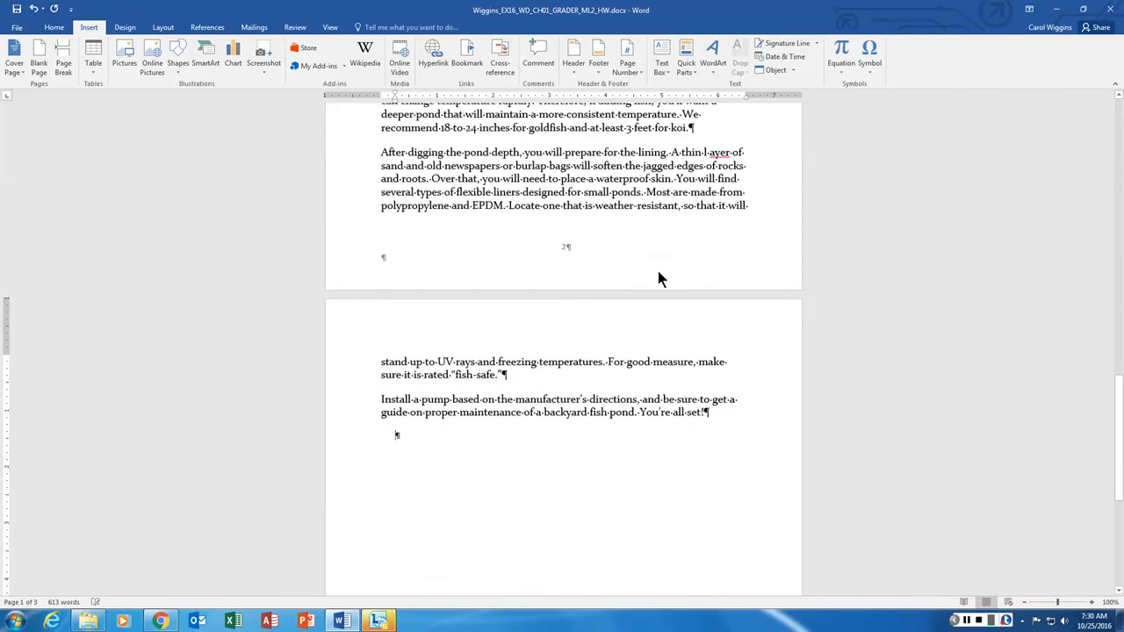
scroll(657, 267, "up", 15)
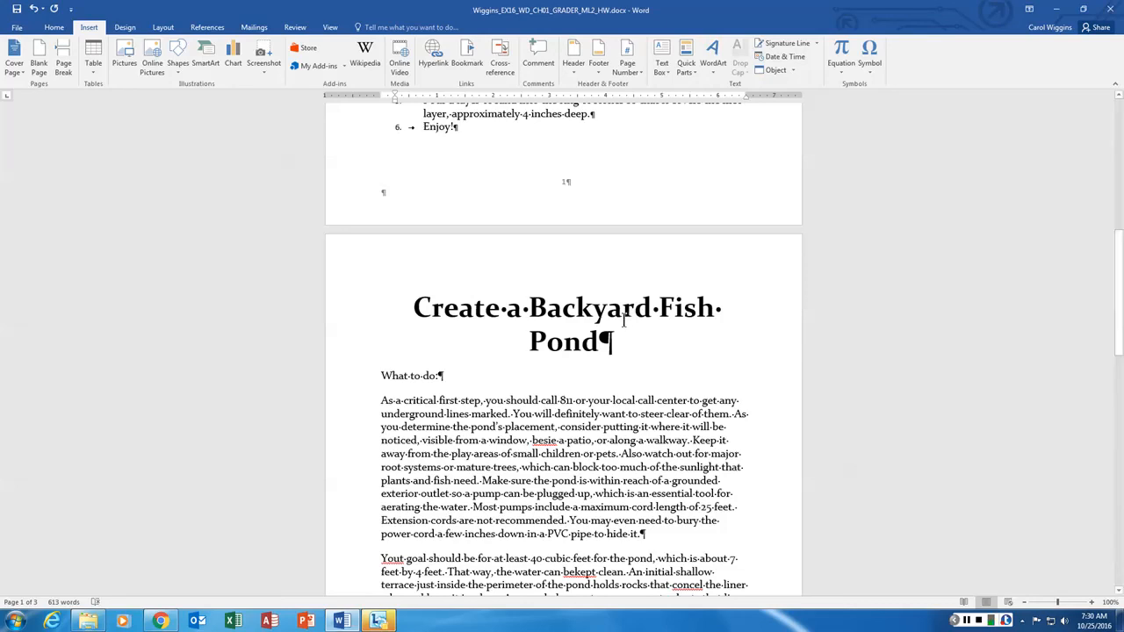
left_click(411, 307)
left_click(23, 604)
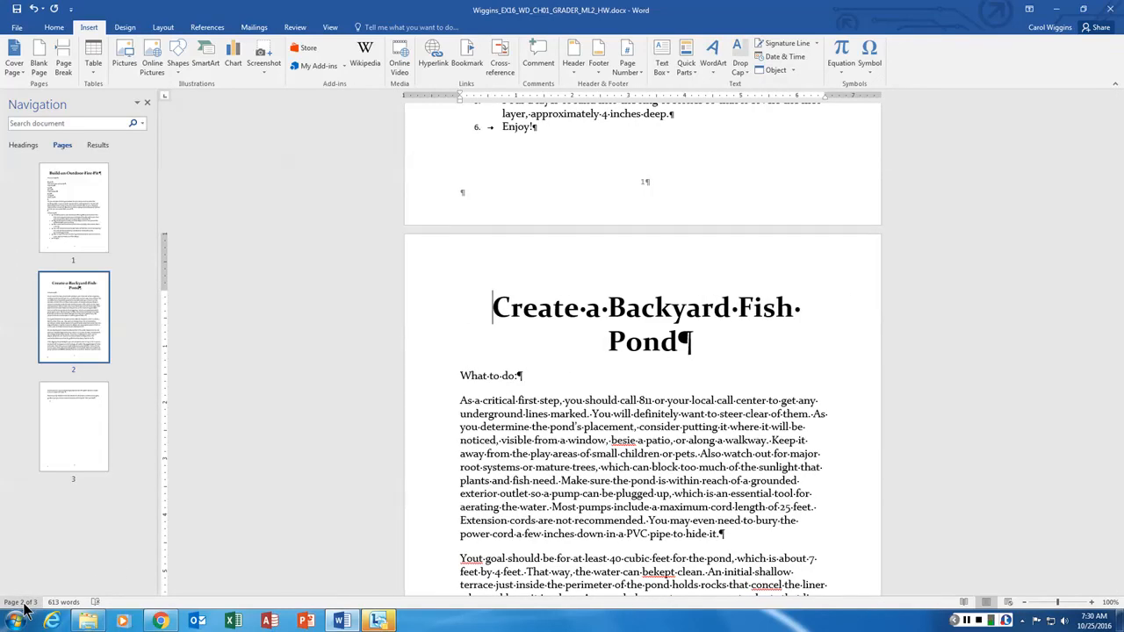
left_click(24, 604)
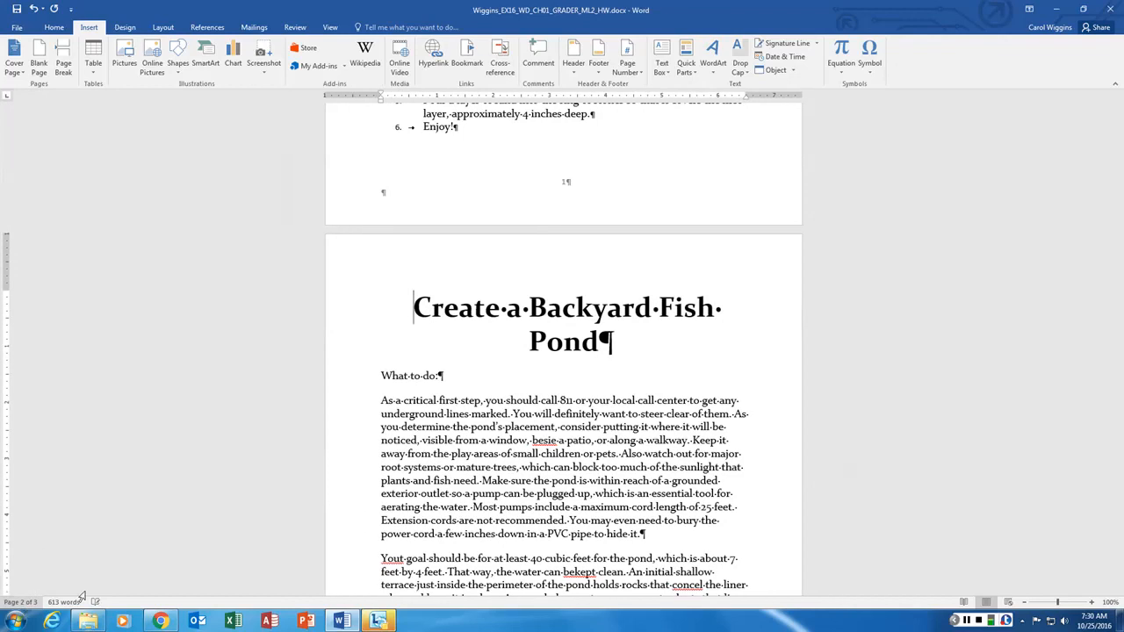
double_click(444, 307)
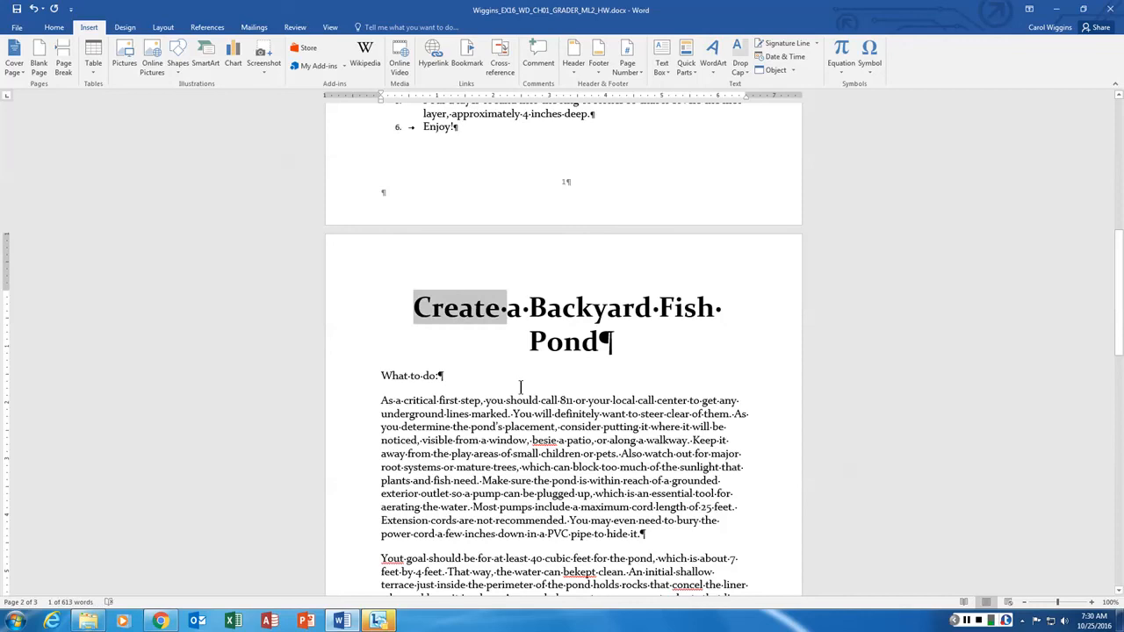
type("Build")
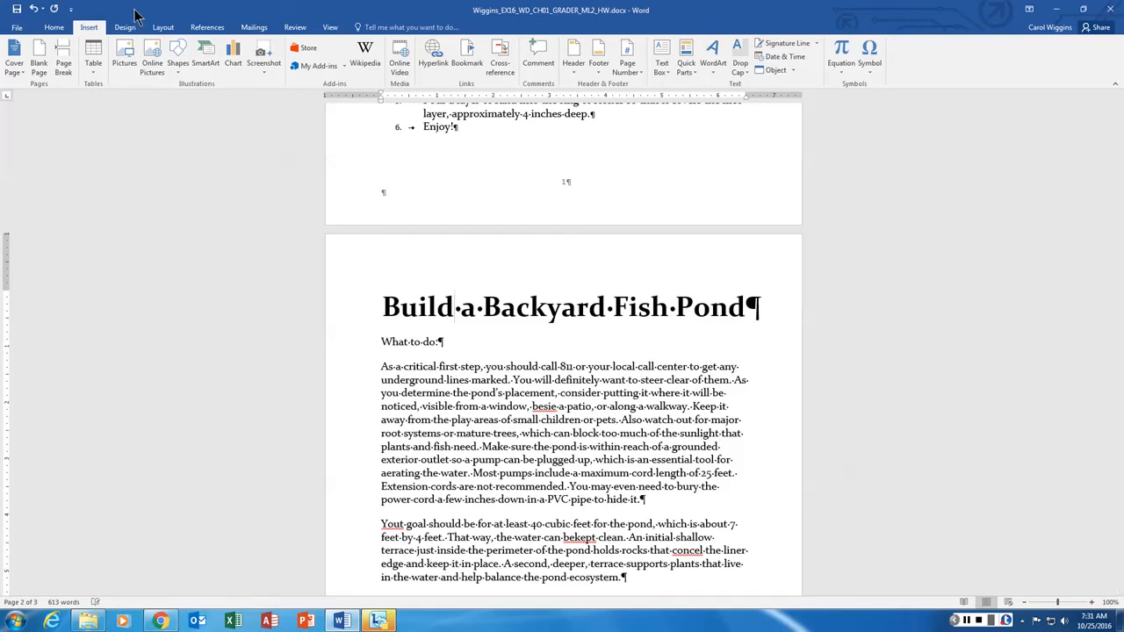
left_click(210, 31)
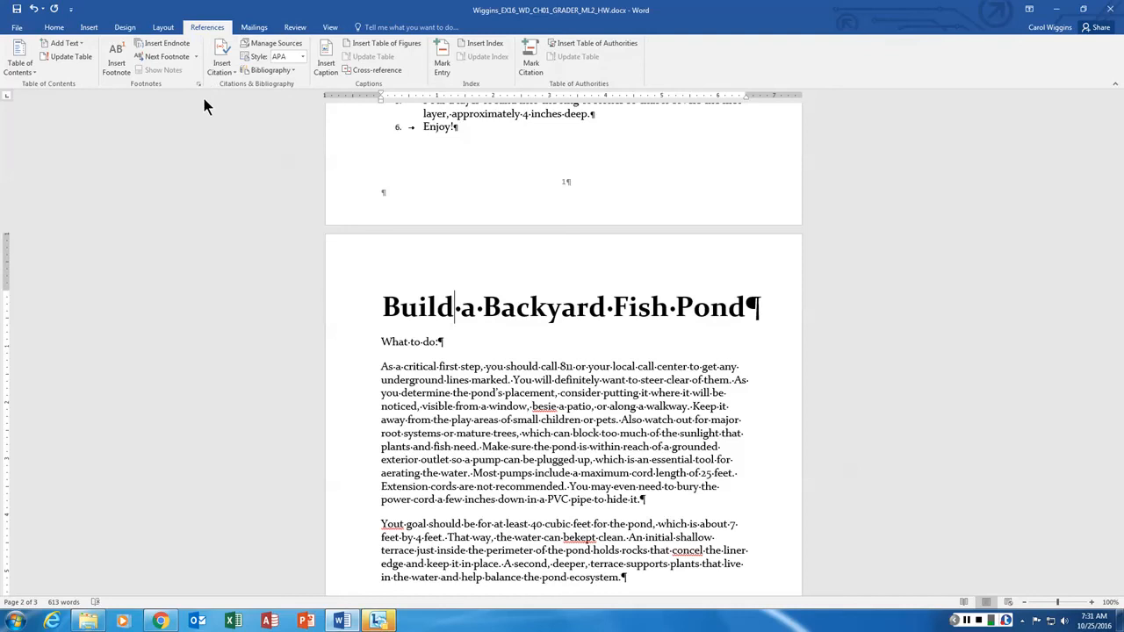
left_click(252, 27)
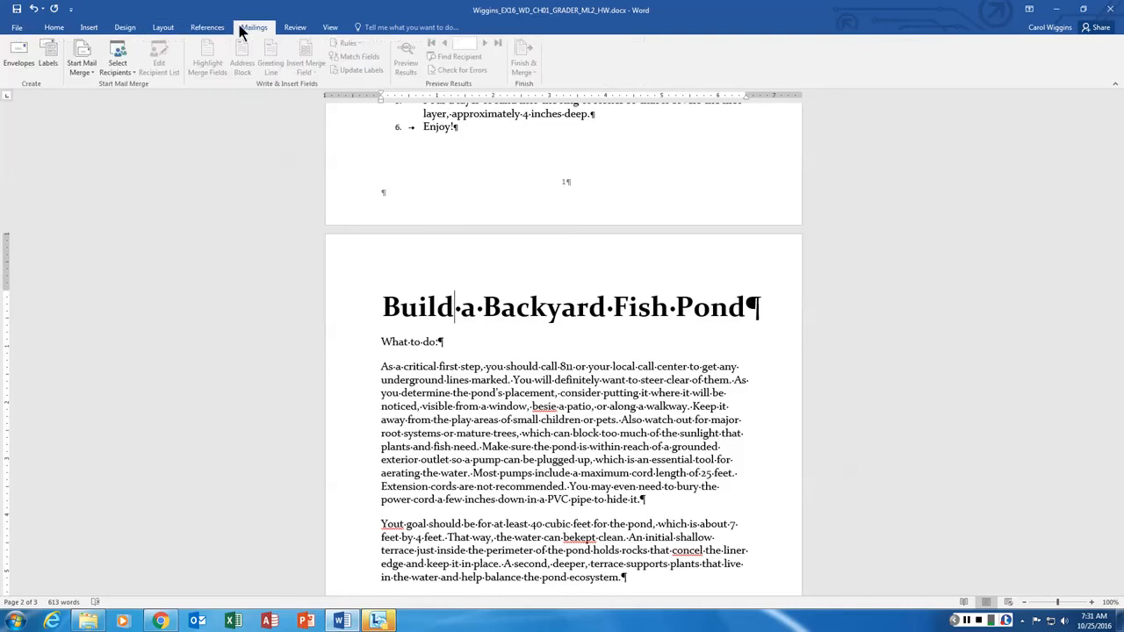
left_click(295, 29)
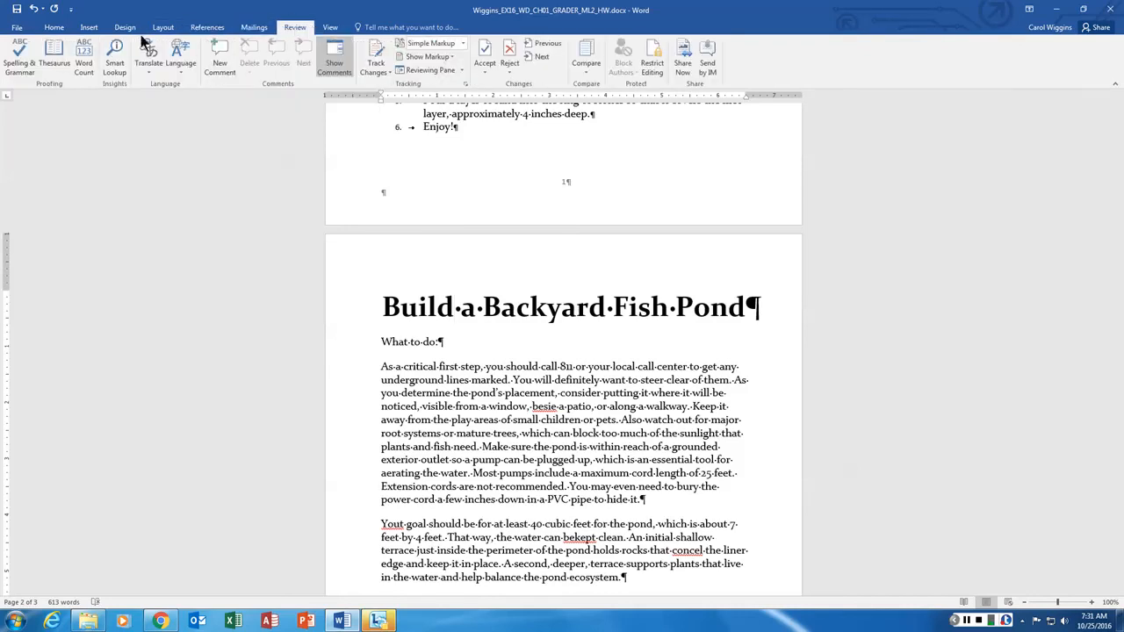
left_click(91, 28)
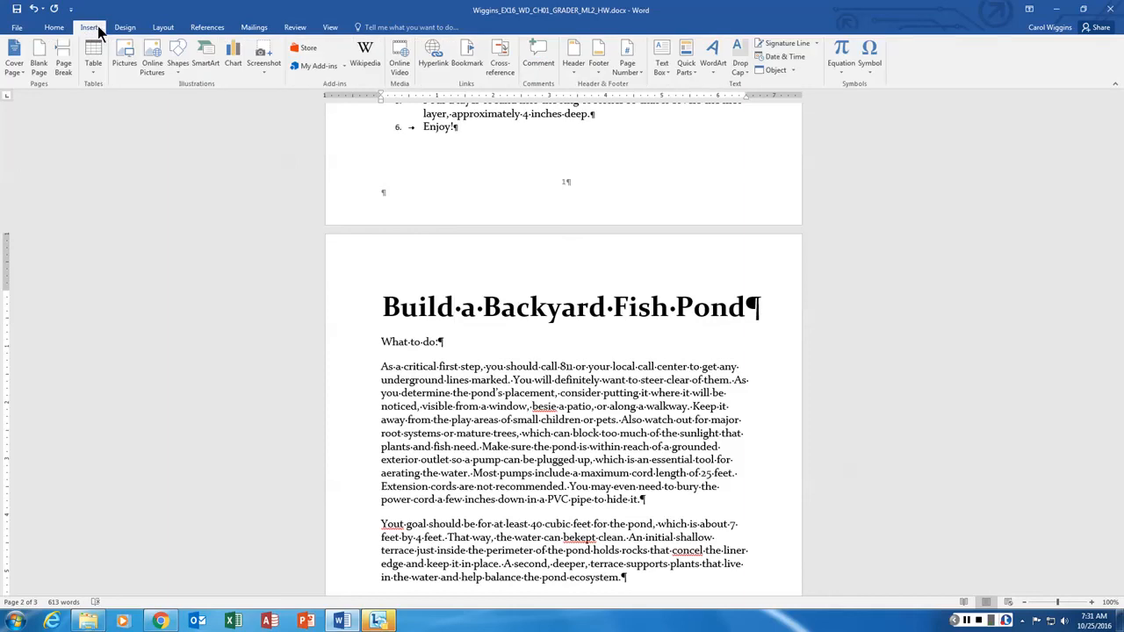
left_click(289, 29)
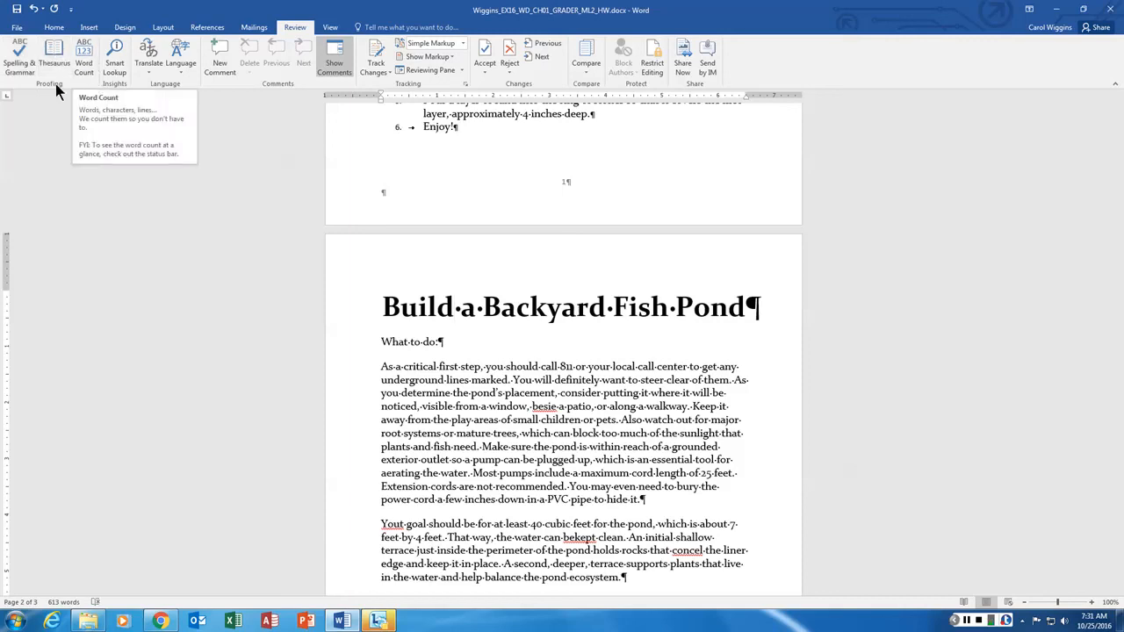
left_click(54, 27)
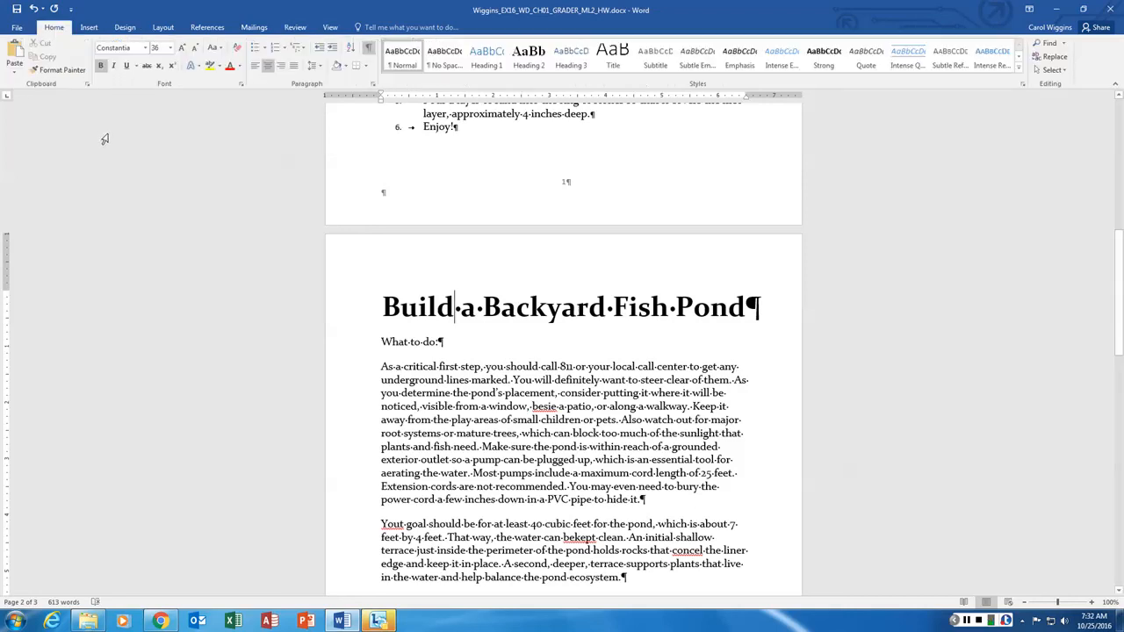
- Run the spelling check and correct "besie" to "beside" and "Yout" to "Your" in the fish pond text
left_click(97, 603)
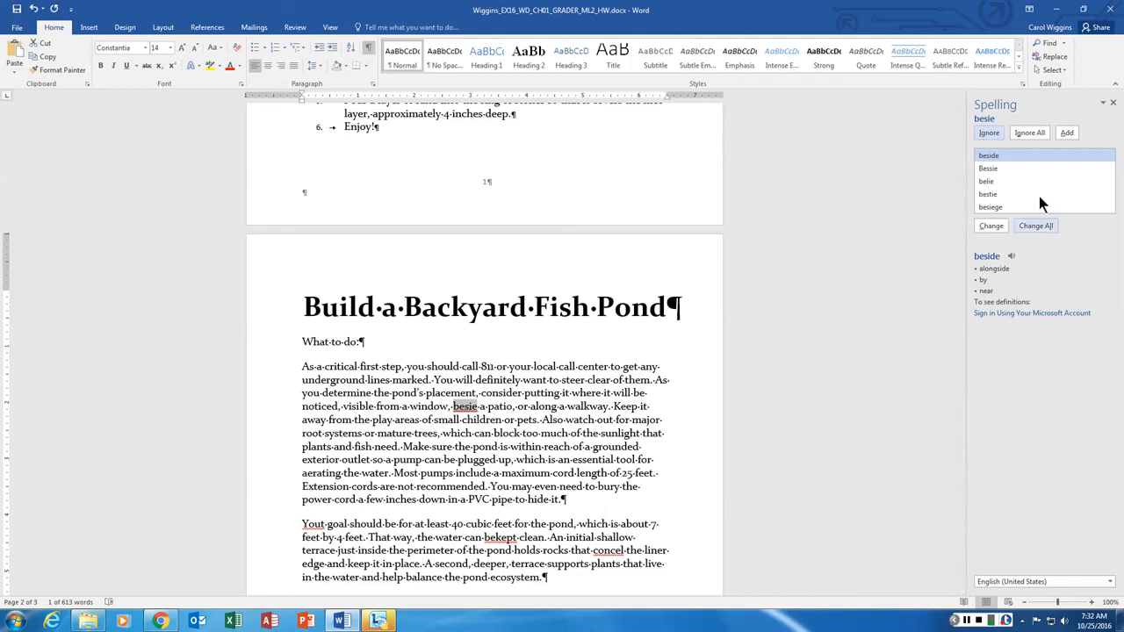
left_click(990, 227)
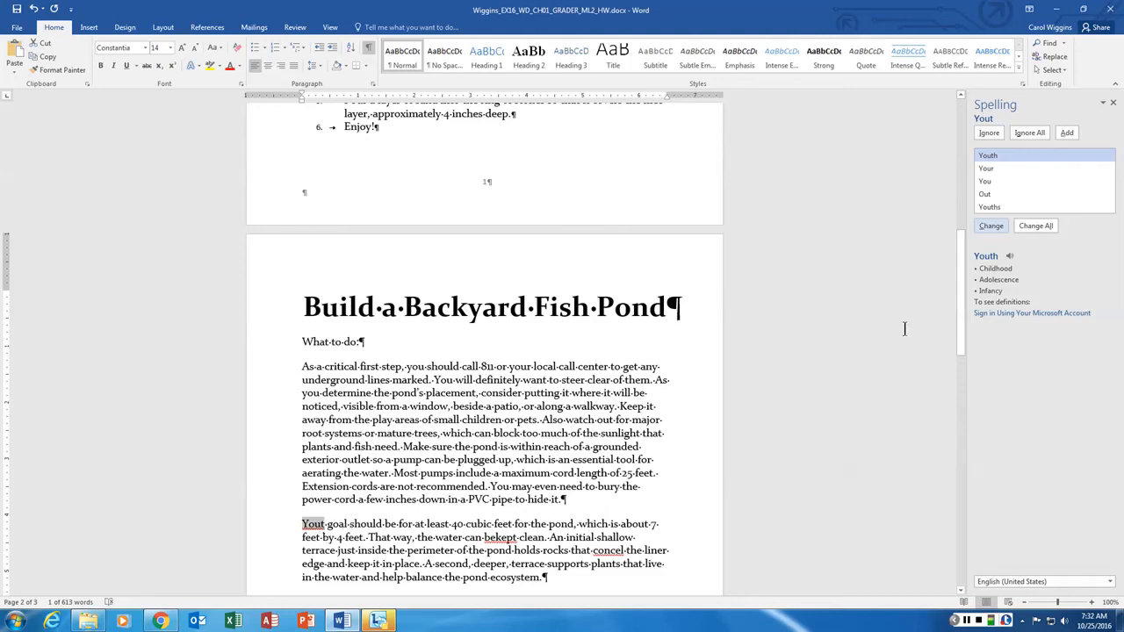
left_click(998, 166)
left_click(998, 227)
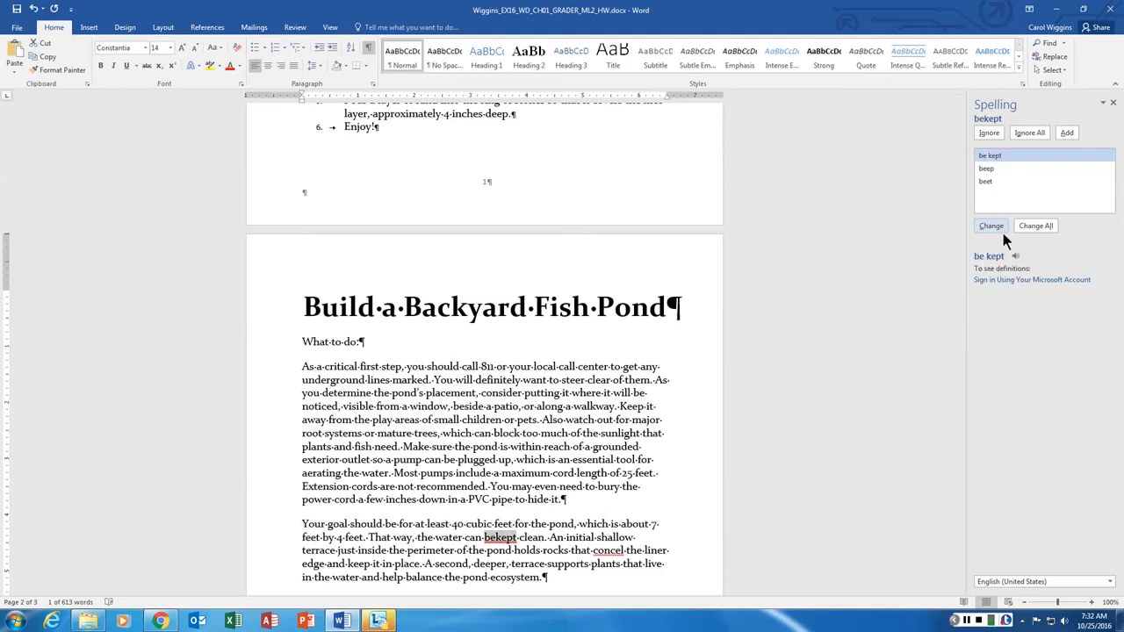
- Correct "bekept" to "be kept" and "concel" to "conceal", and join "l ayer" into "layer" in the fish pond text
left_click(991, 227)
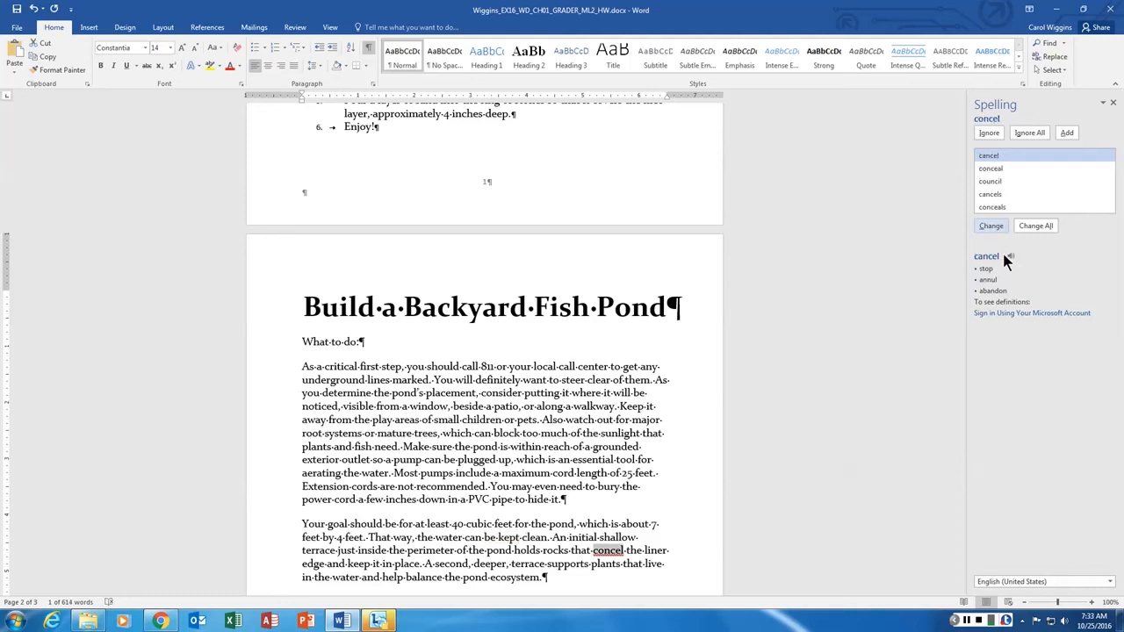
left_click(991, 167)
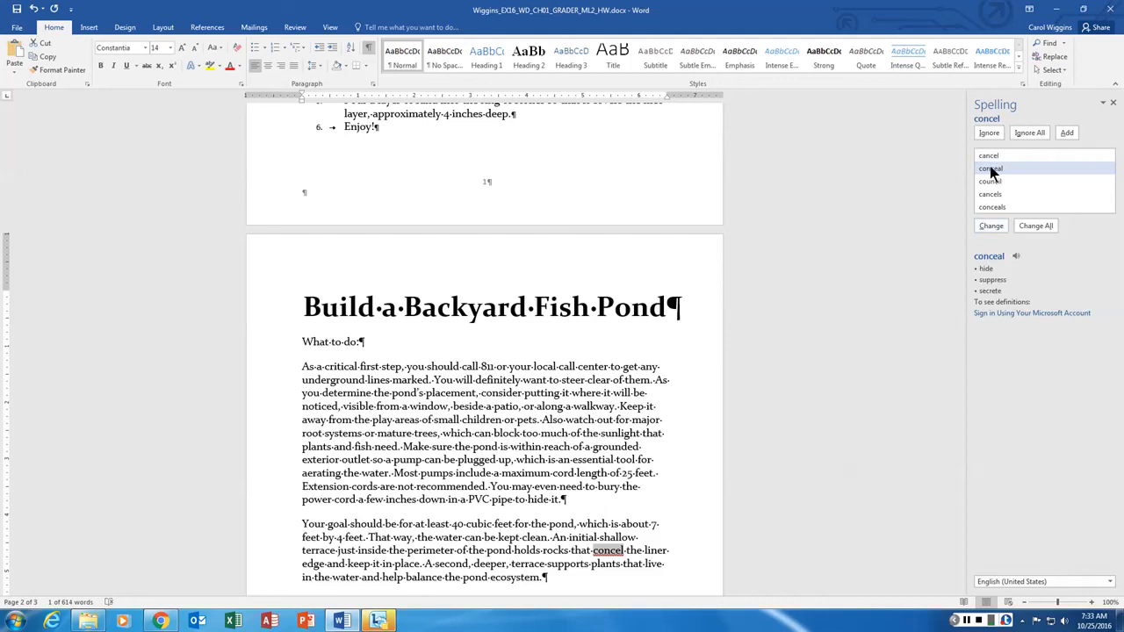
left_click(990, 227)
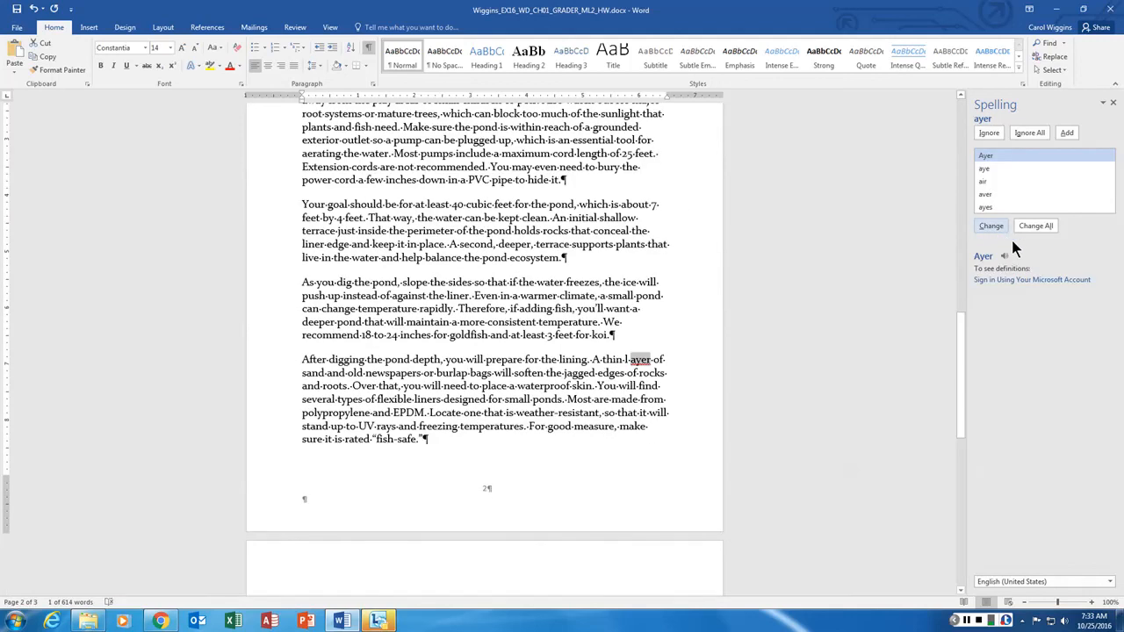
left_click(626, 361)
type("l")
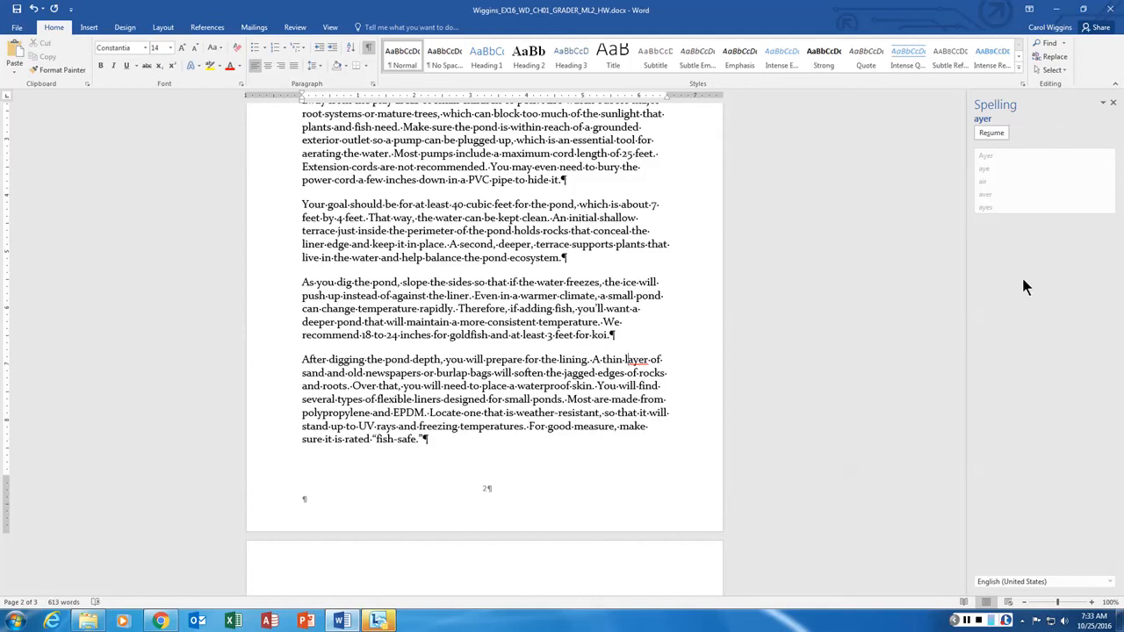
- Resume the spelling check, change "chck" to "check" in the fire pit text, and ignore the product name "Delite"
left_click(992, 132)
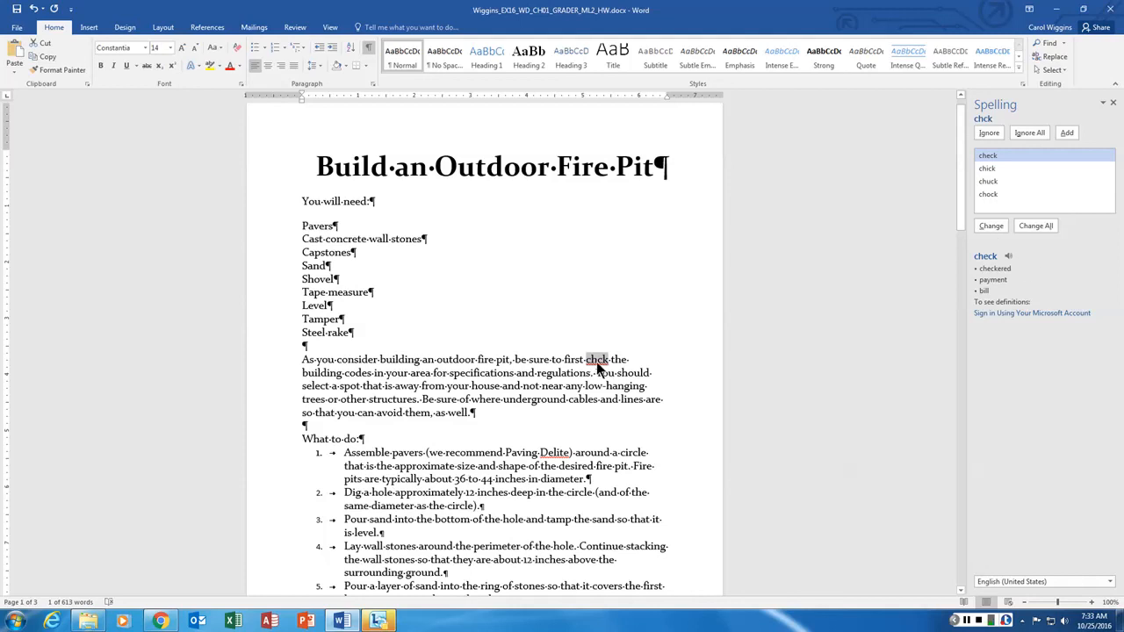
left_click(989, 225)
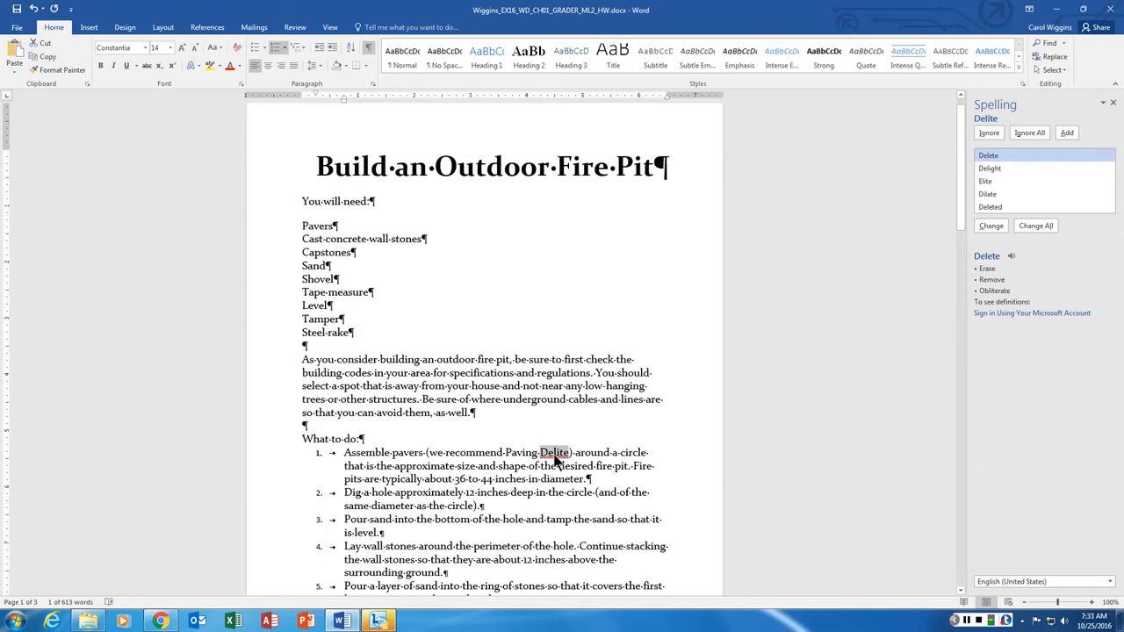
left_click(991, 133)
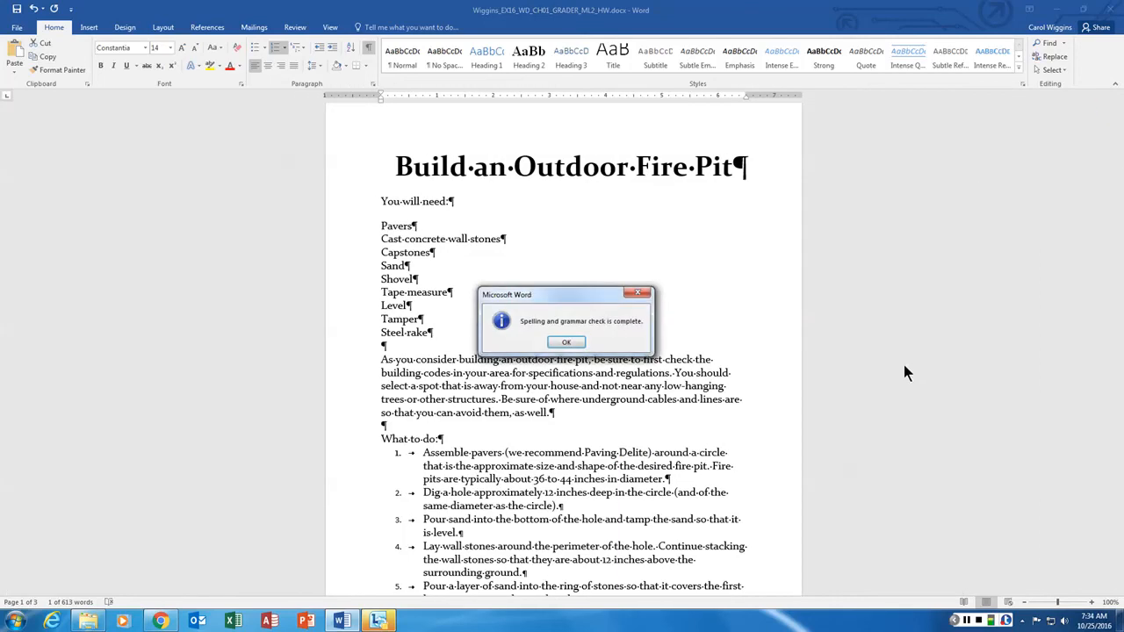
- Close the completed spelling check and set the document's page margins to Narrow
left_click(566, 342)
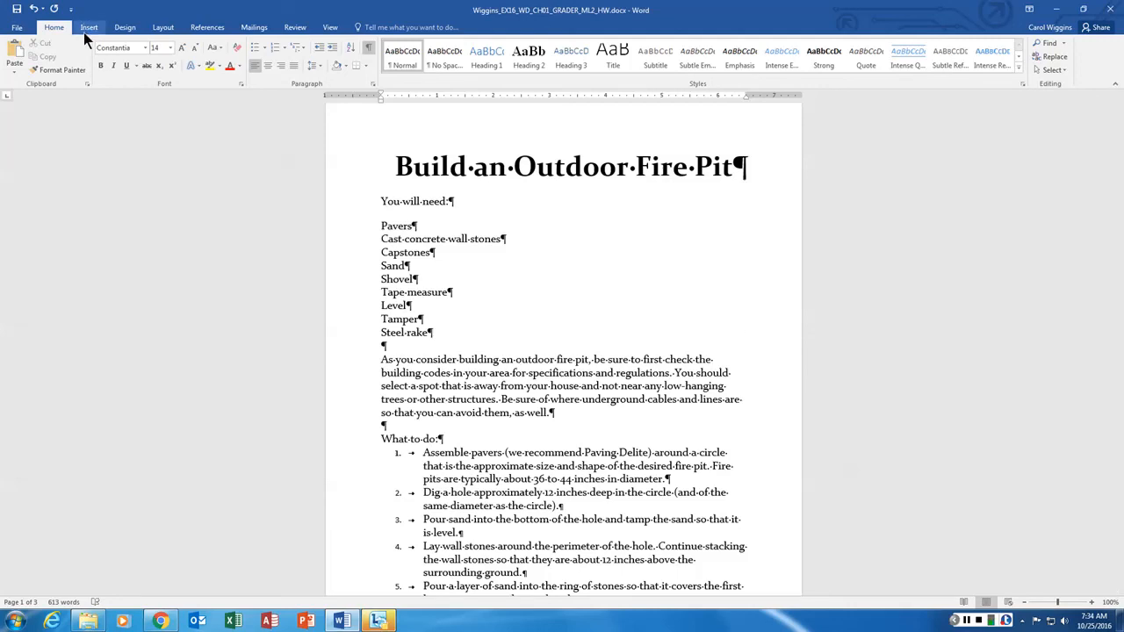
left_click(164, 27)
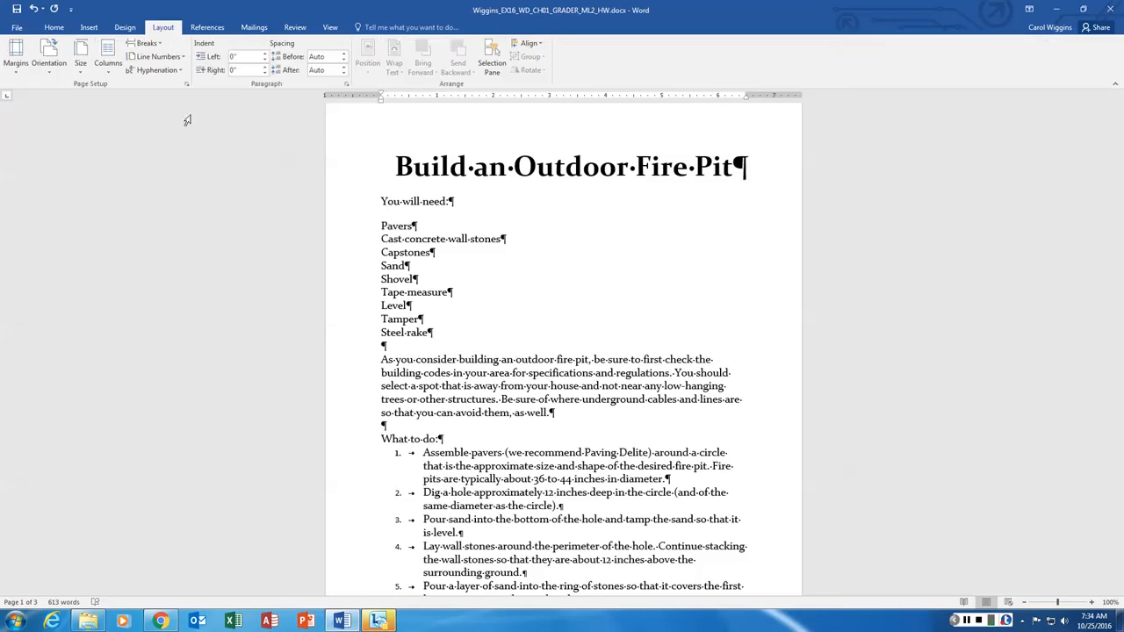
left_click(17, 74)
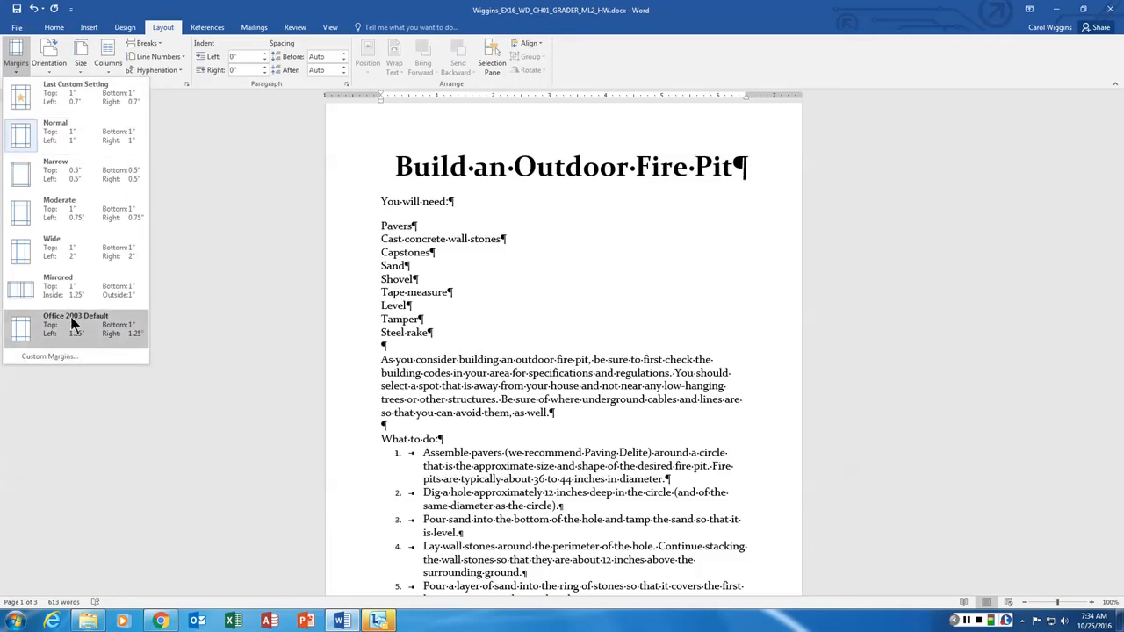
left_click(80, 174)
scroll(601, 271, "up", 5)
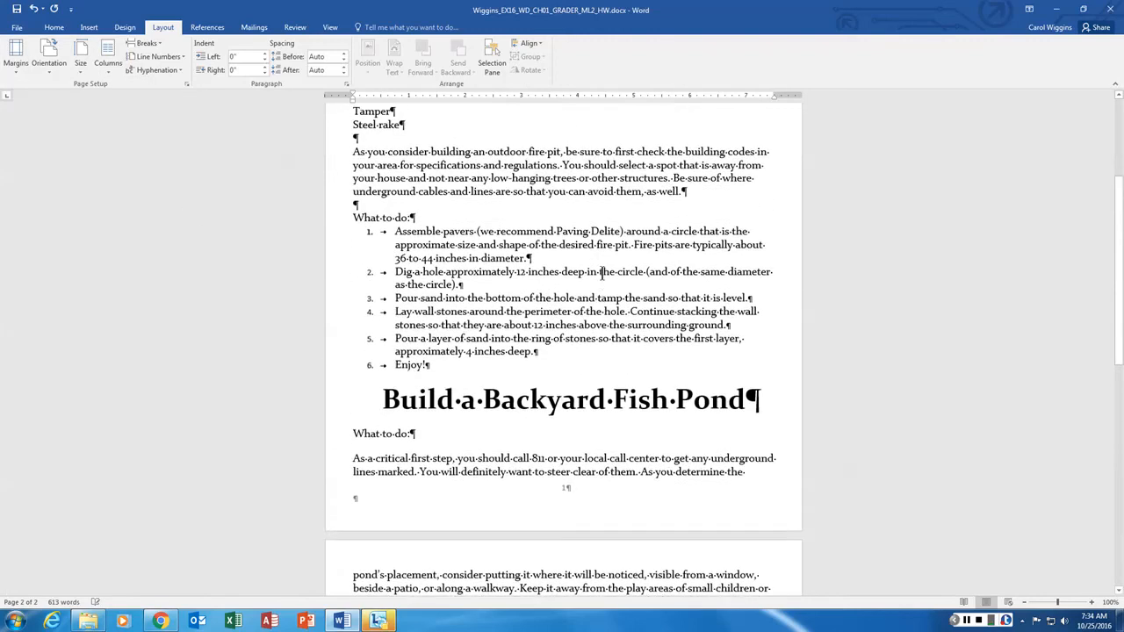
scroll(601, 273, "up", 4)
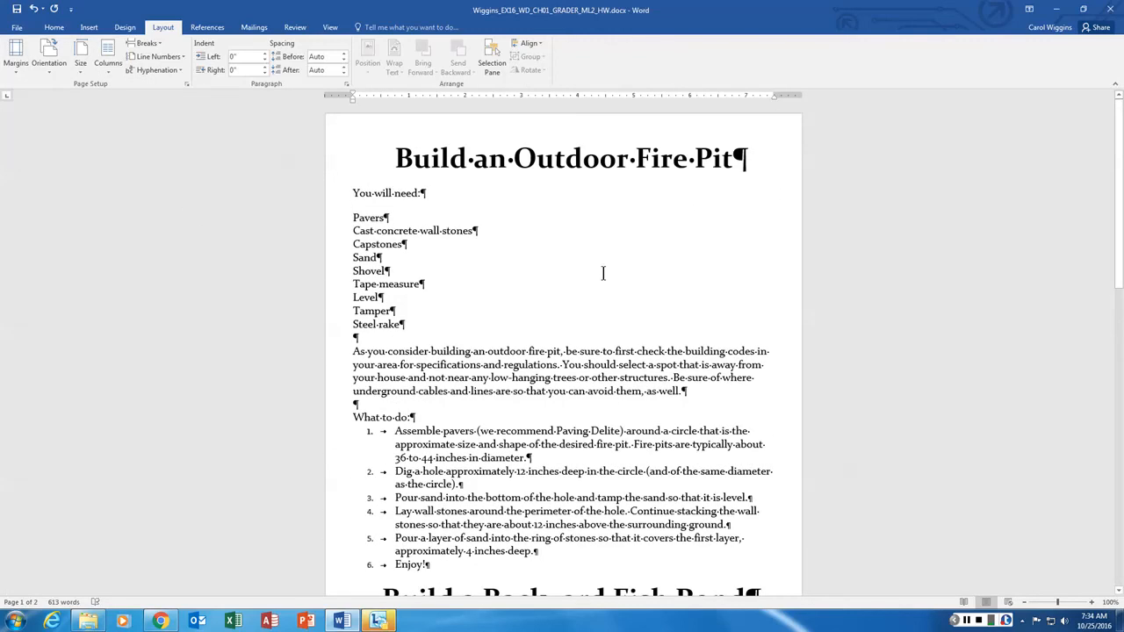
scroll(602, 273, "down", 10)
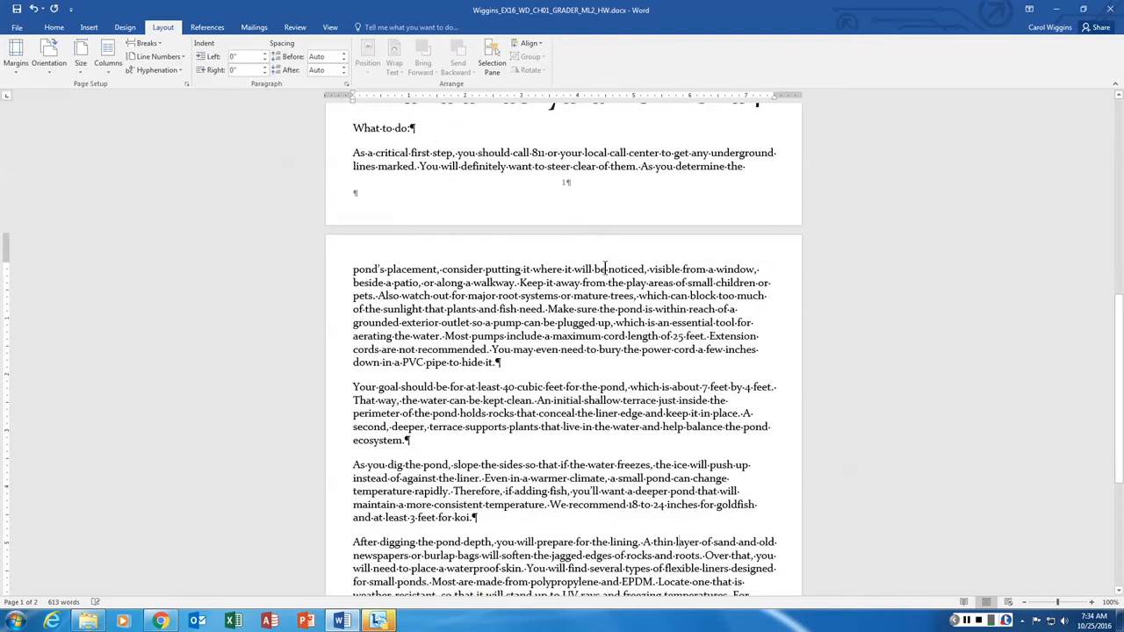
scroll(605, 268, "down", 5)
scroll(605, 265, "up", 15)
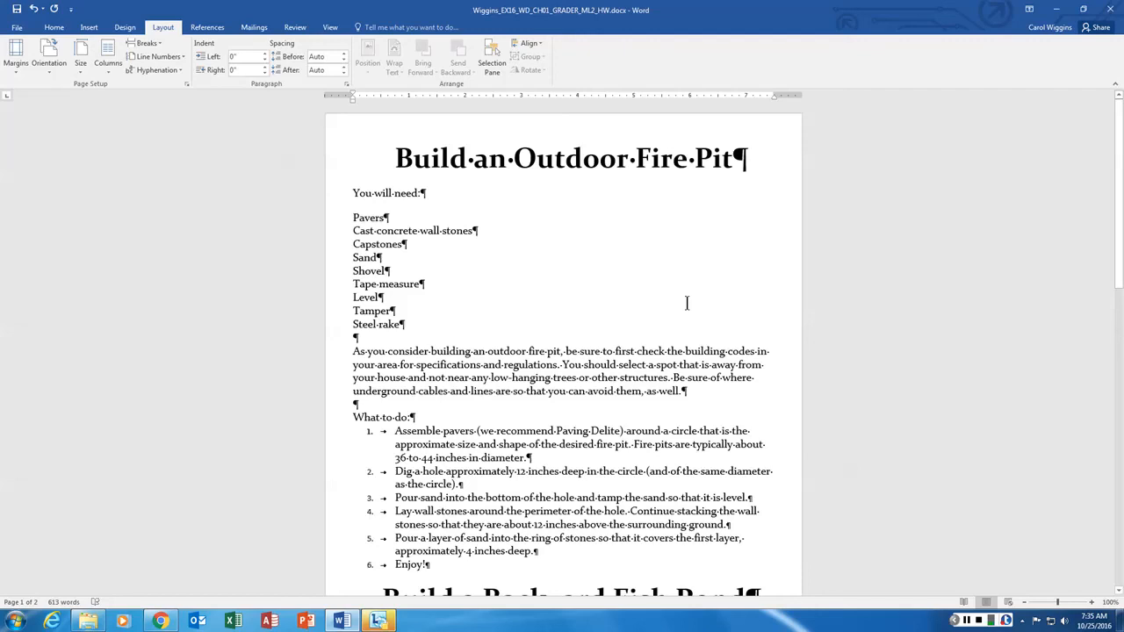
- Insert a page break directly before the "Build a Backyard Fish Pond" title
scroll(686, 303, "down", 5)
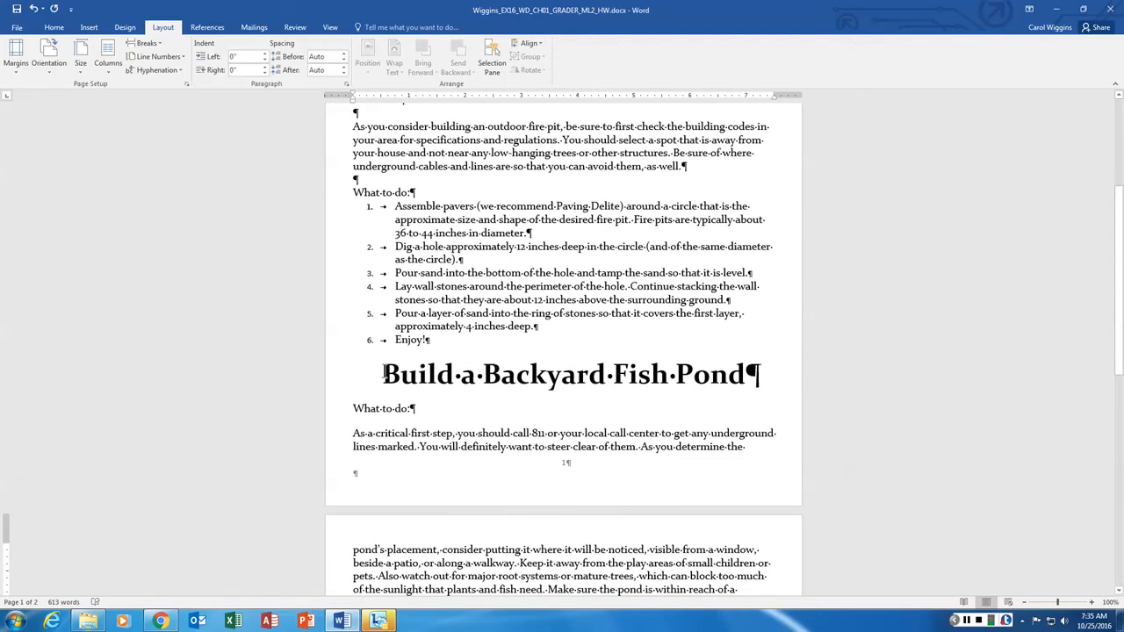
left_click(383, 372)
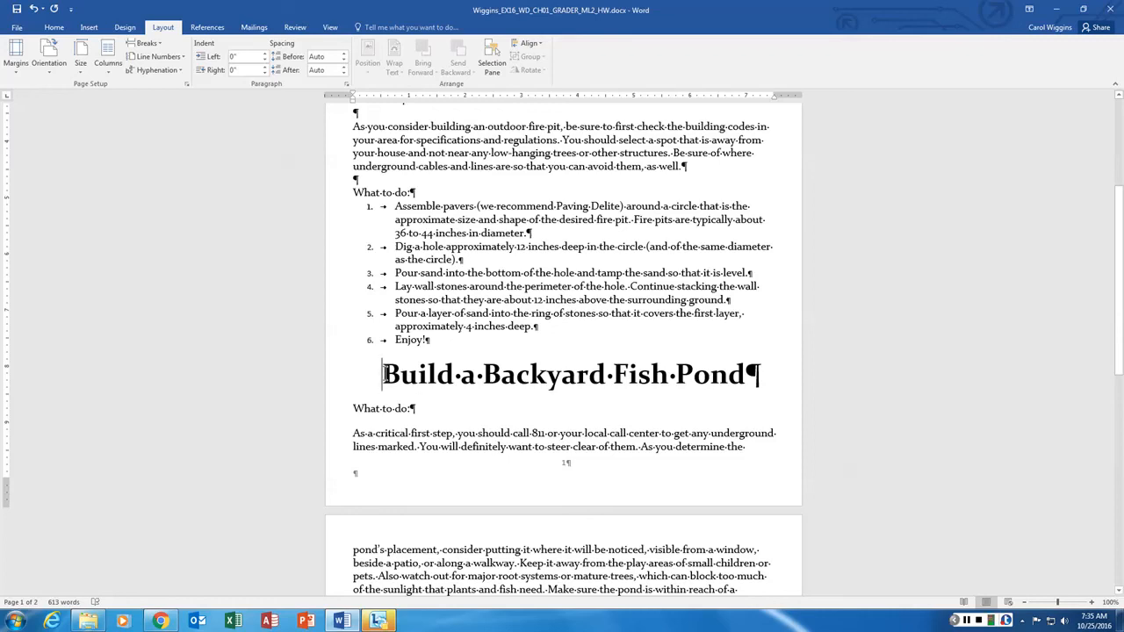
left_click(163, 48)
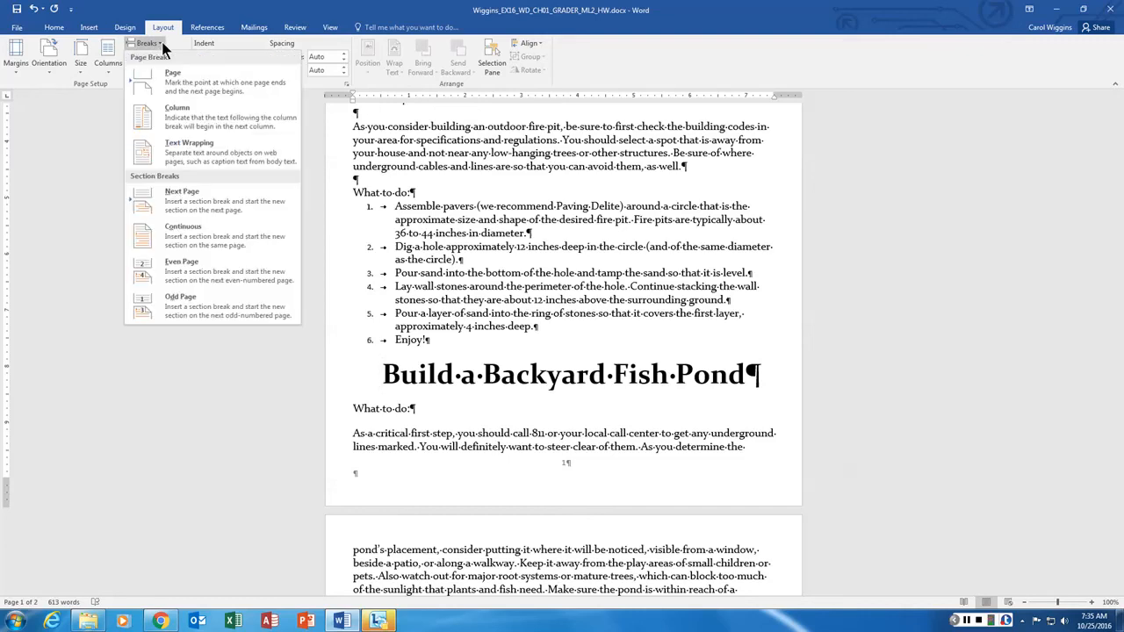
left_click(187, 88)
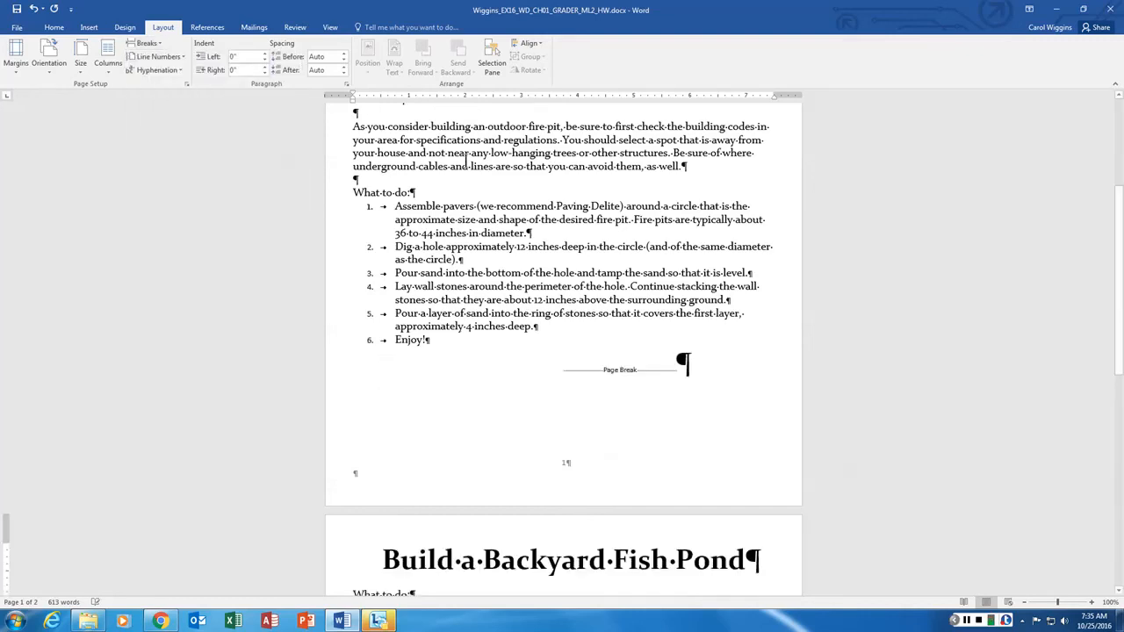
scroll(702, 319, "down", 1)
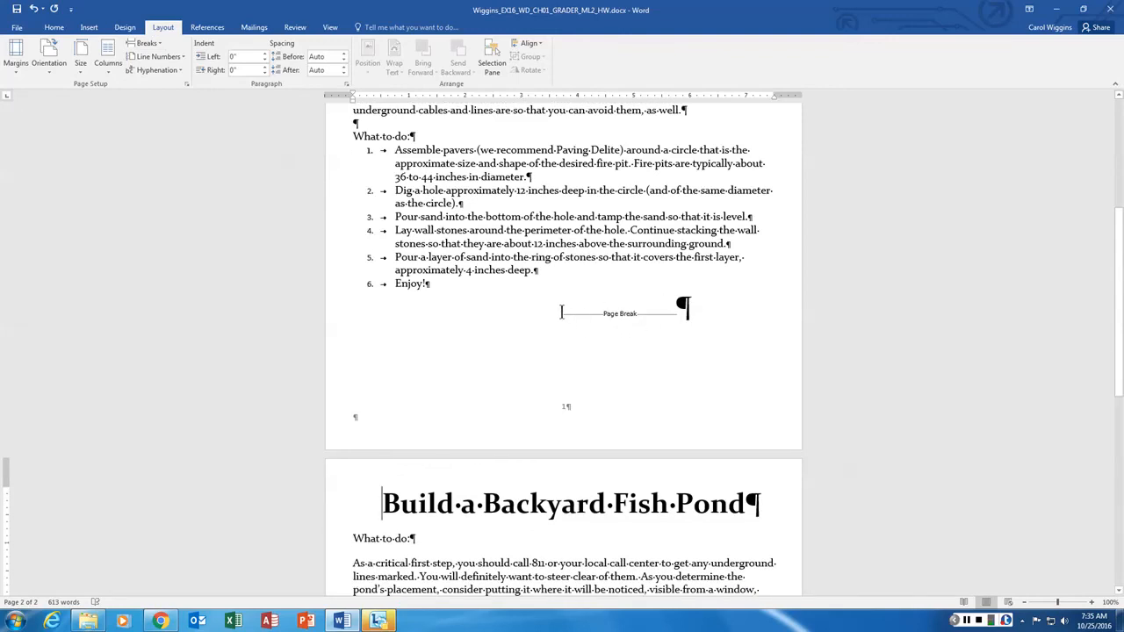
left_click_drag(563, 313, 668, 311)
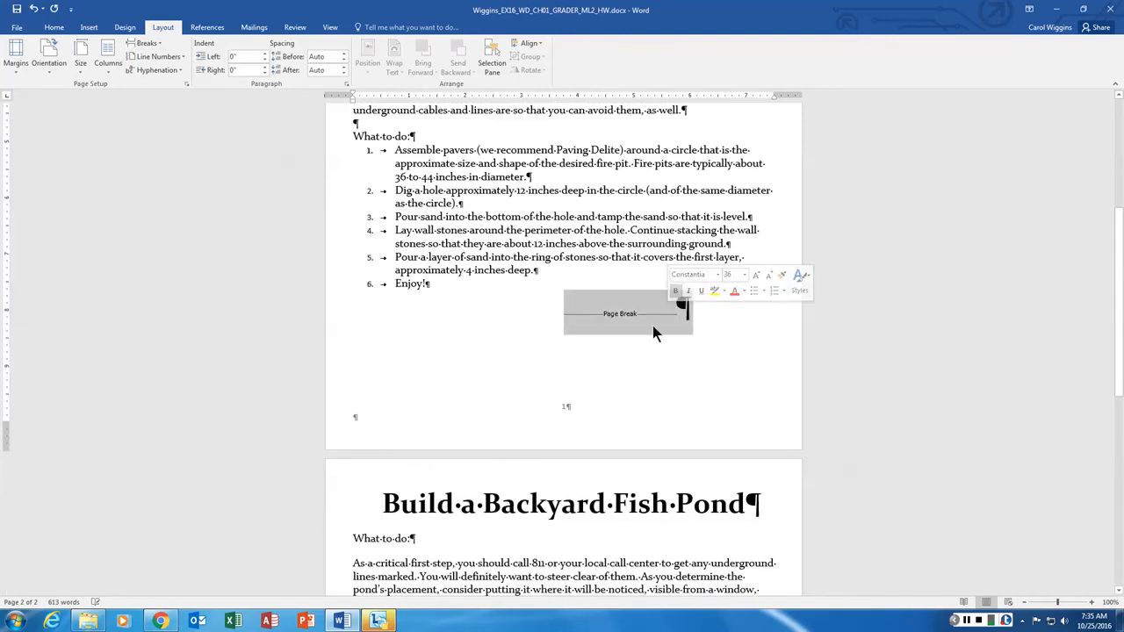
scroll(655, 342, "down", 1)
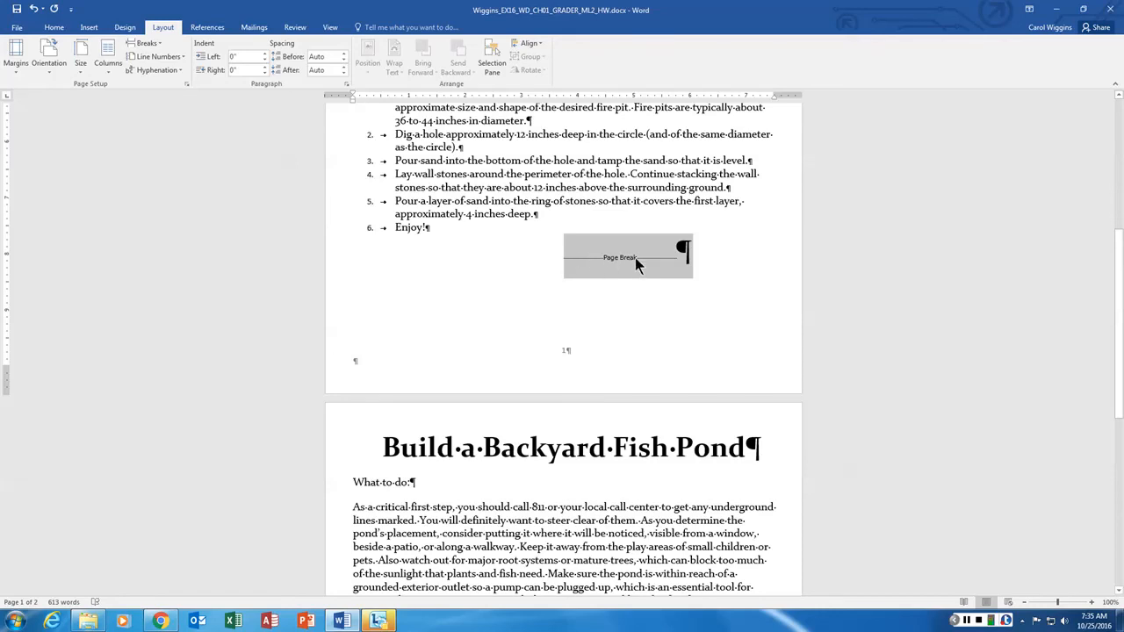
- Delete the comma and space between "noticed" and "visible" in the first body paragraph of the fish pond text
scroll(658, 389, "down", 2)
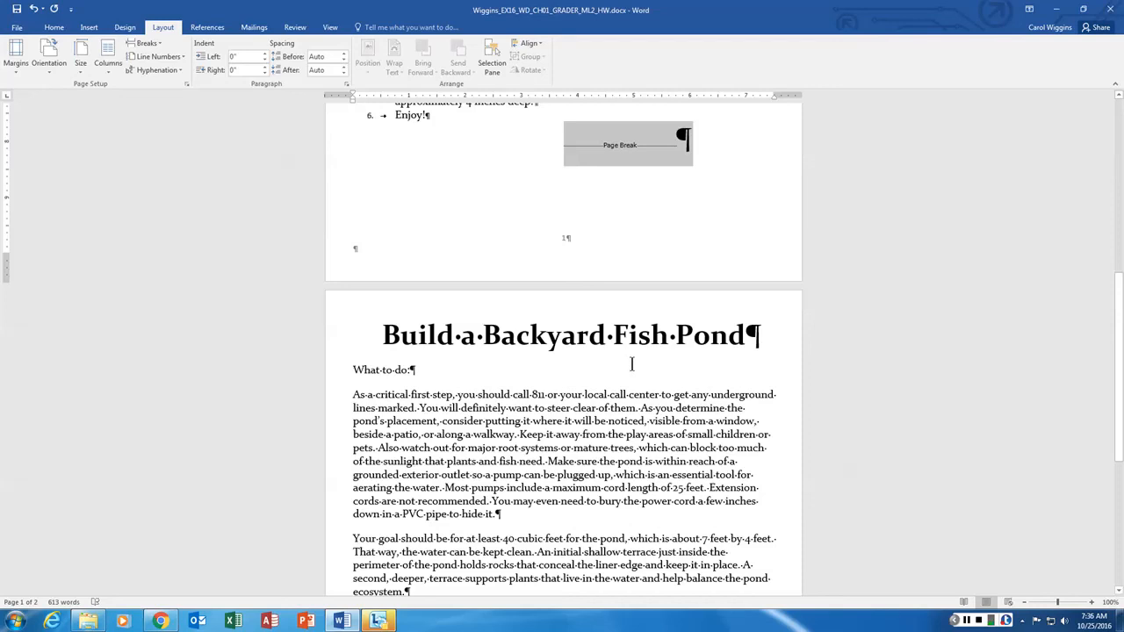
scroll(619, 353, "down", 2)
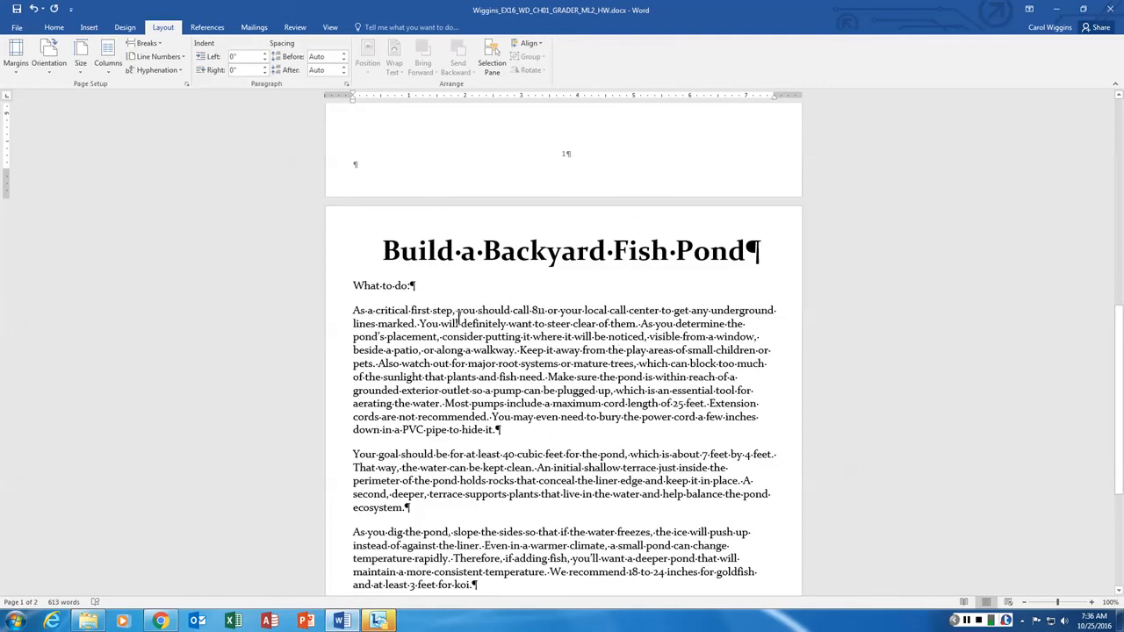
left_click_drag(354, 310, 520, 430)
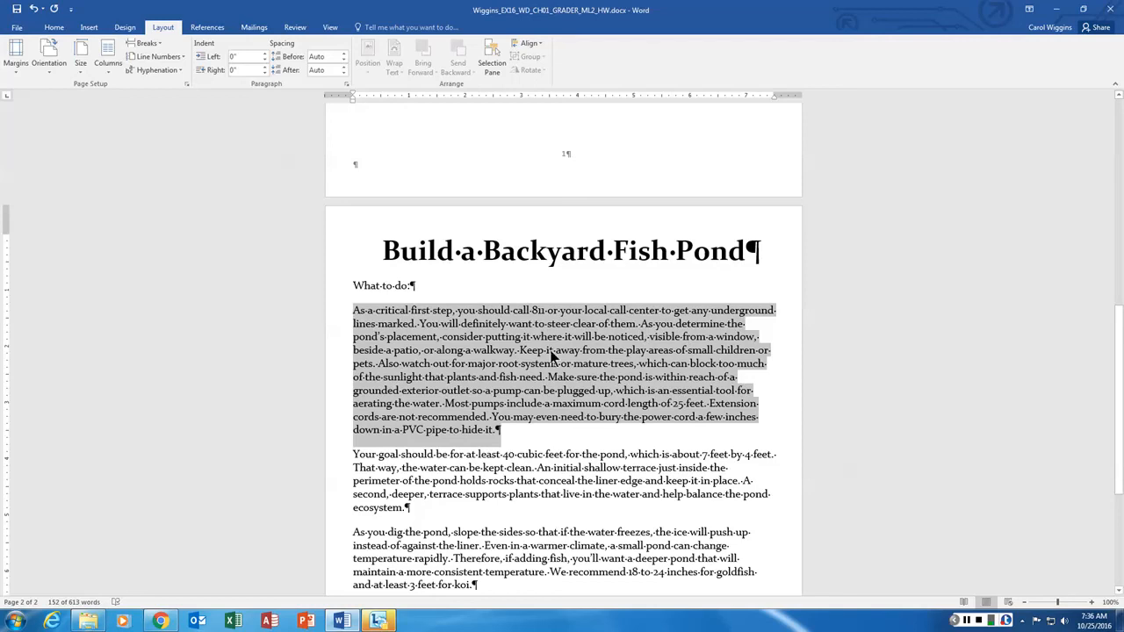
left_click(646, 342)
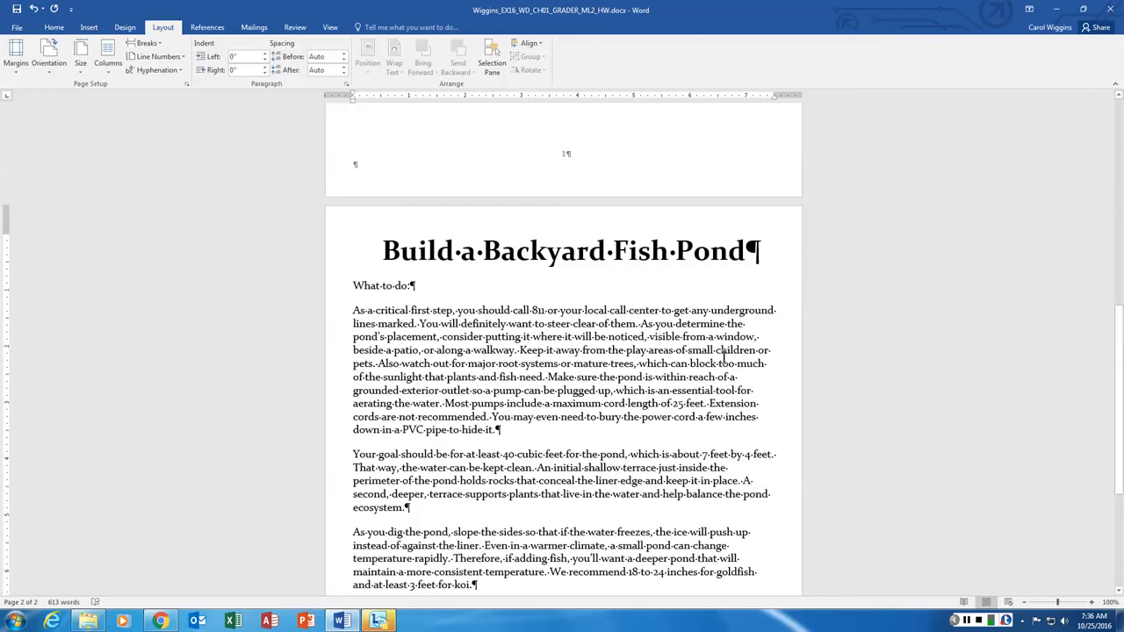
key("BackSpace")
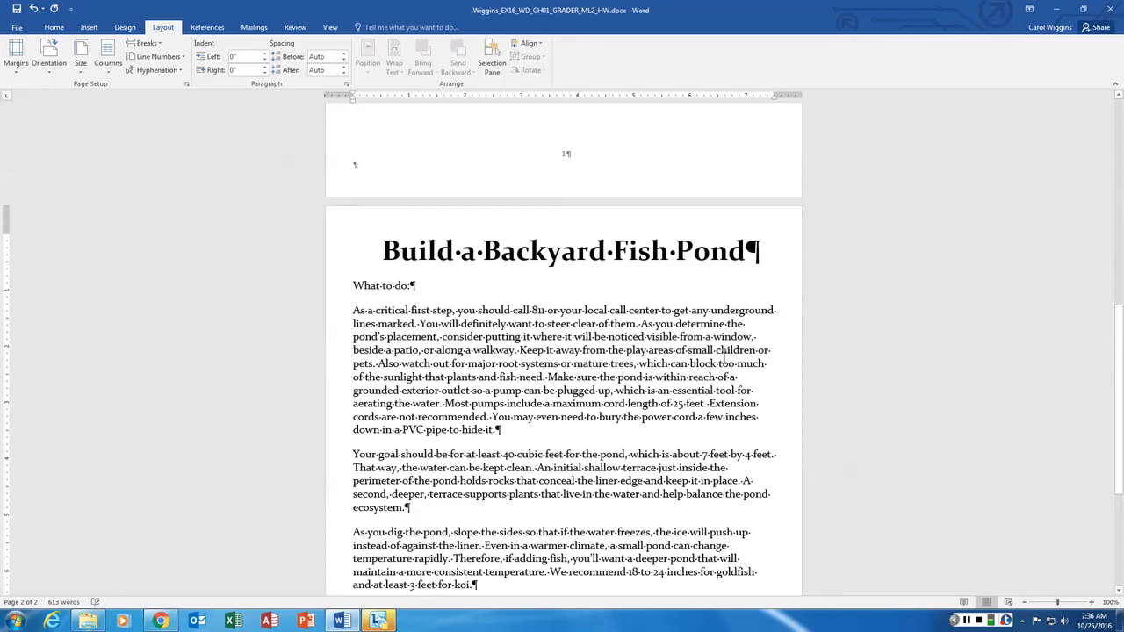
key("Delete")
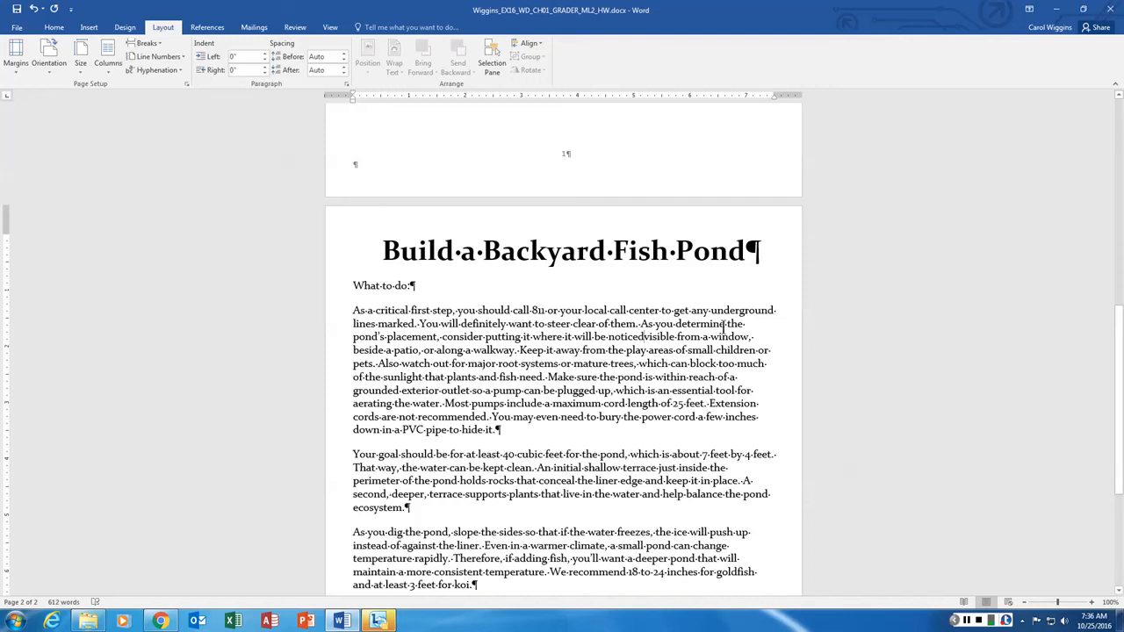
- Insert an Em Dash special character between "noticed" and "visible" in the fish pond text
left_click(89, 27)
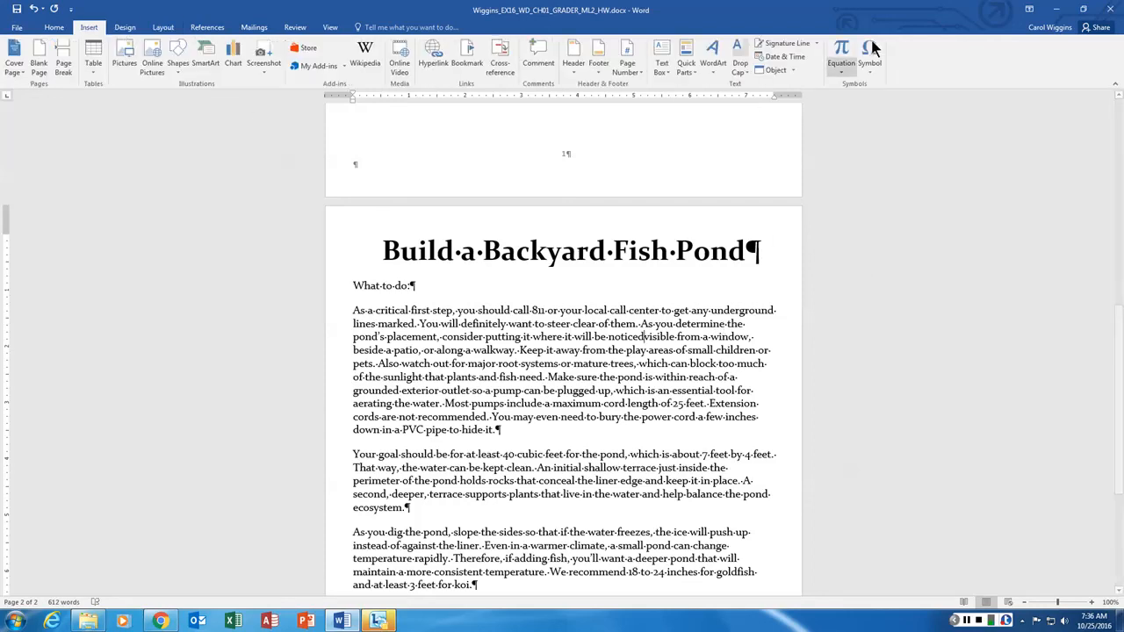
left_click(871, 76)
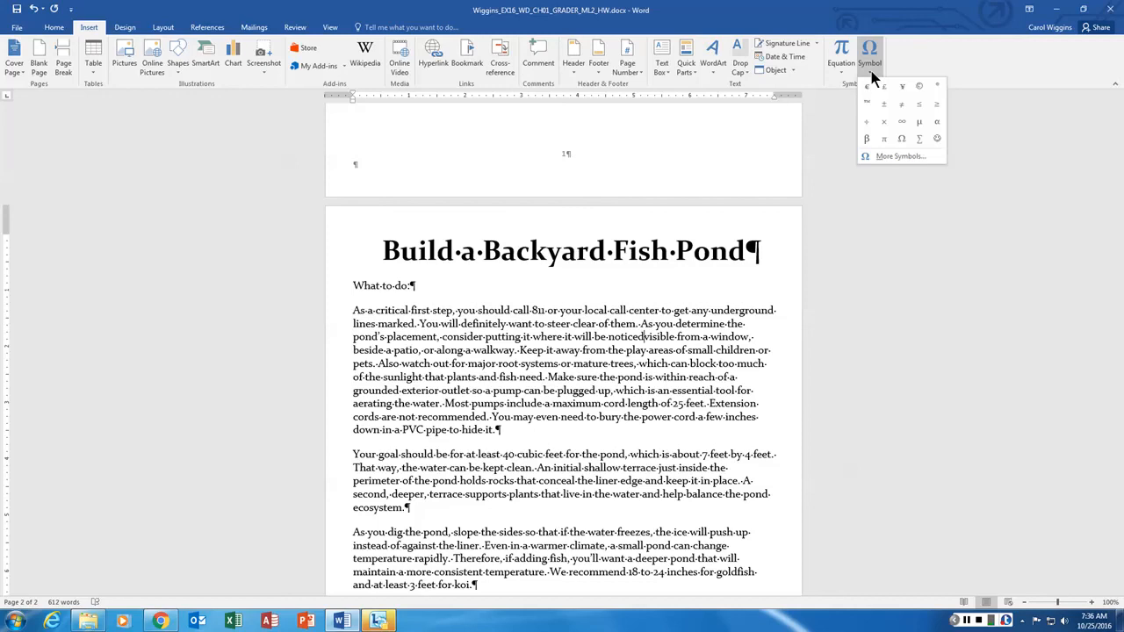
left_click(899, 158)
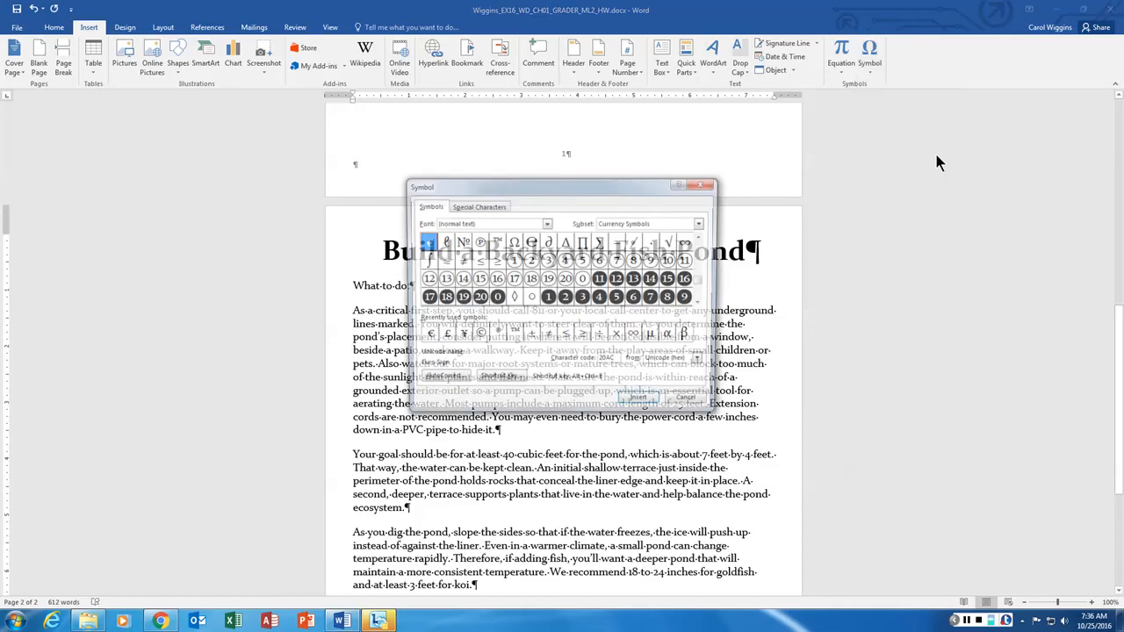
left_click_drag(595, 197, 973, 132)
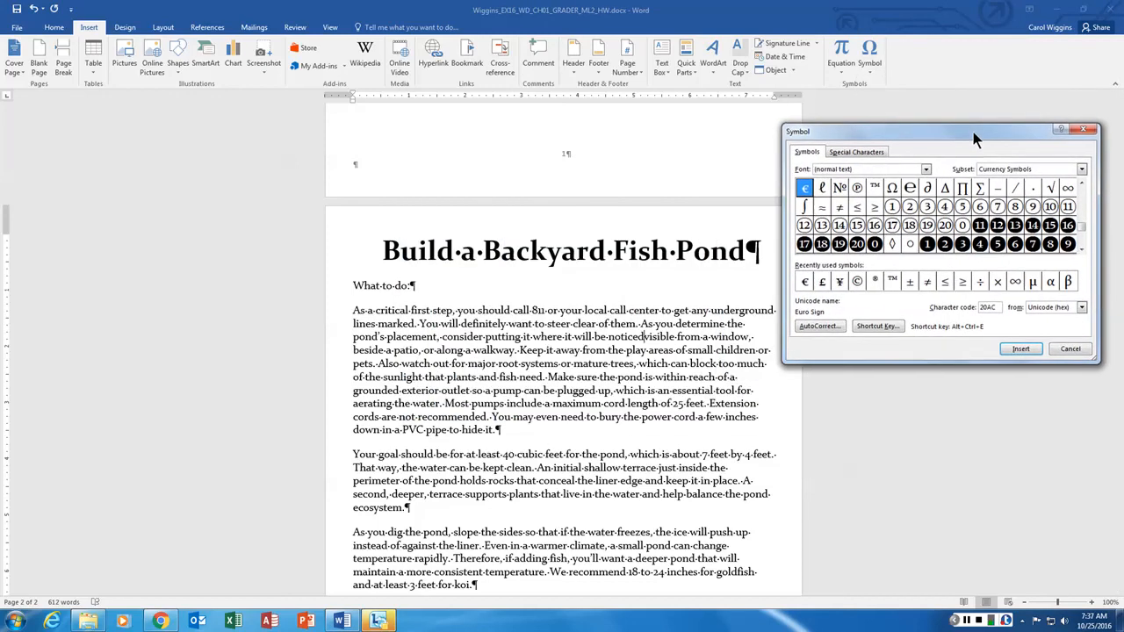
left_click(997, 188)
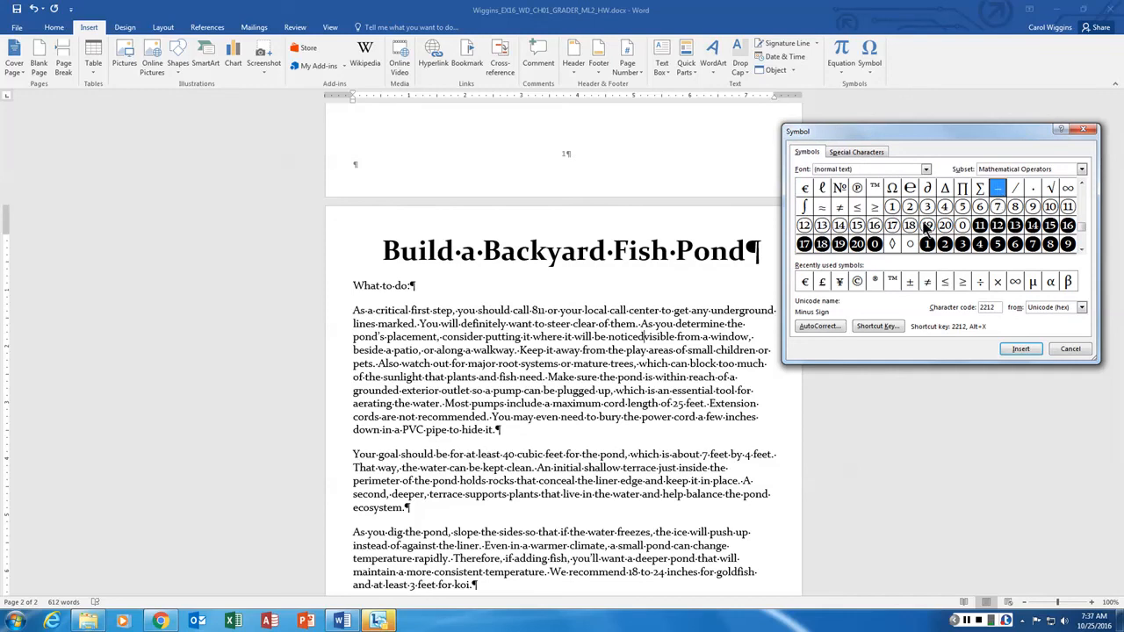
left_click(963, 189)
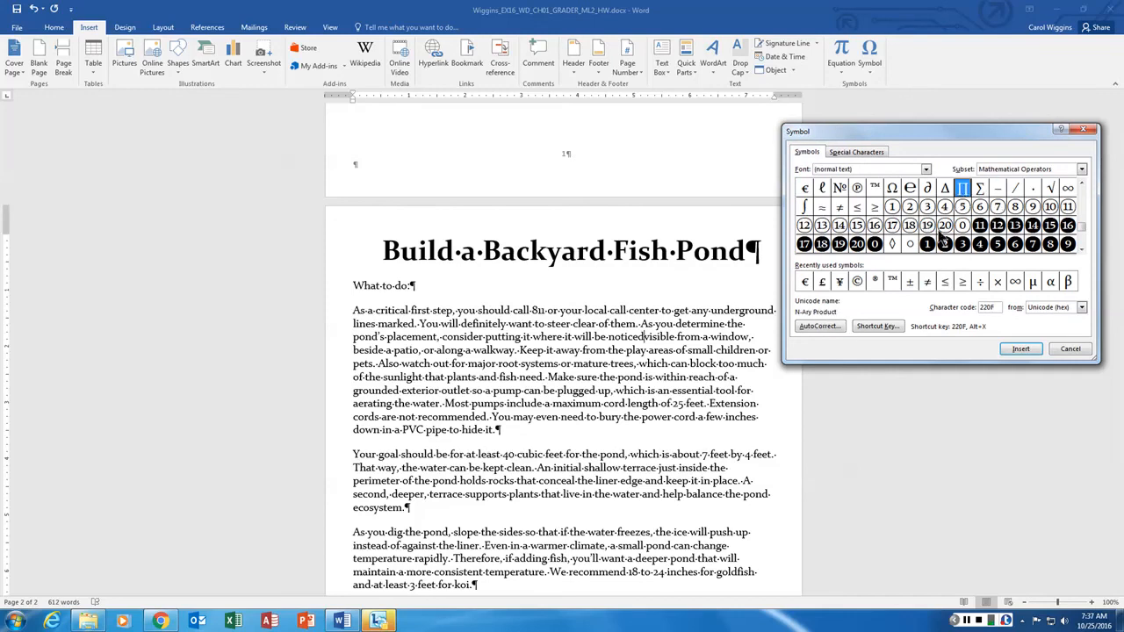
left_click(1049, 190)
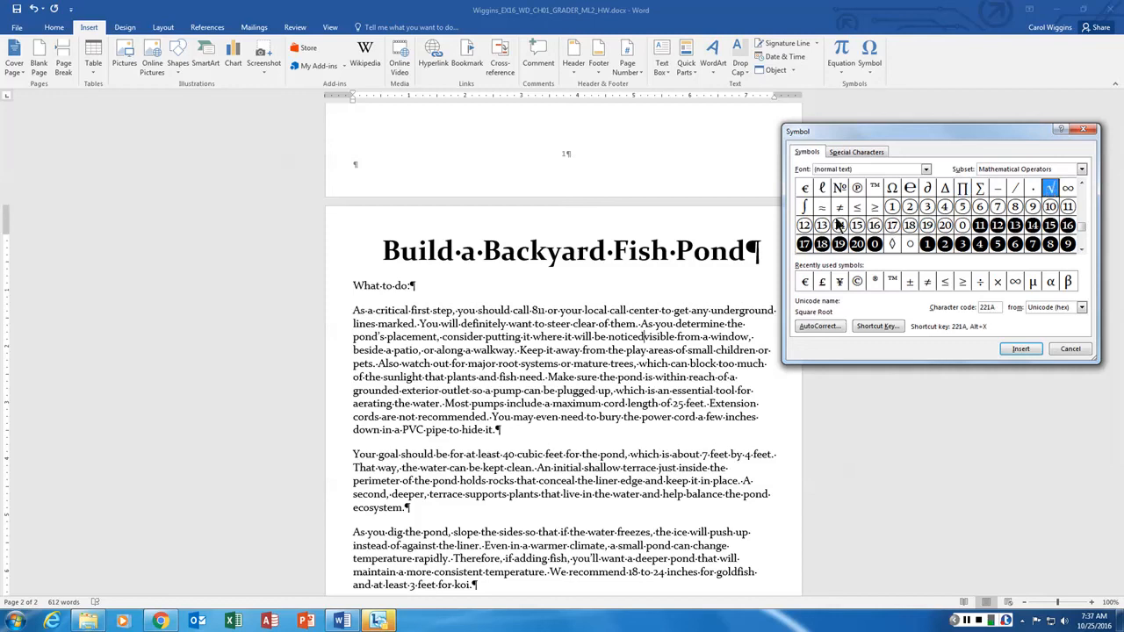
left_click(874, 153)
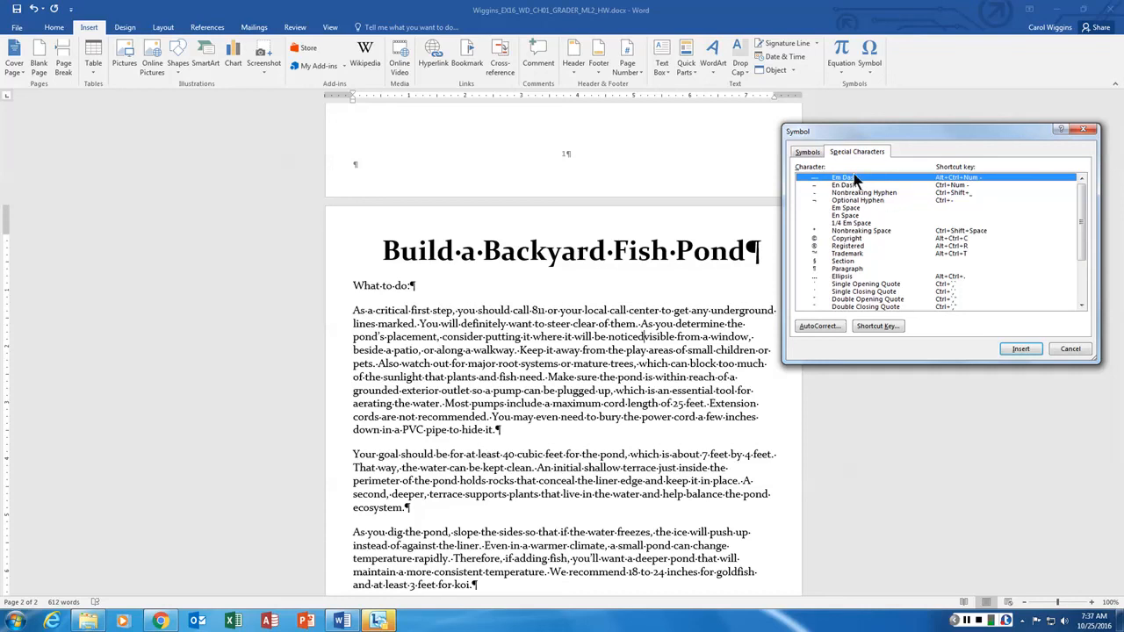
left_click(1021, 348)
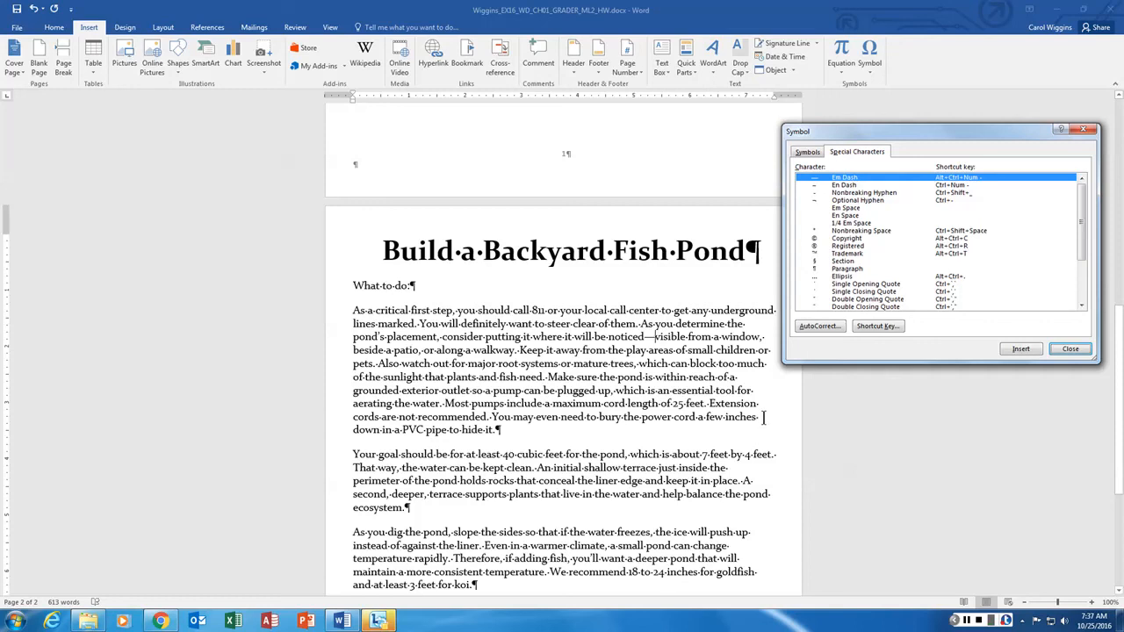
- Insert the trademark symbol (™) right after "Paving Delite" in the first numbered step of the fire pit instructions
left_click(904, 401)
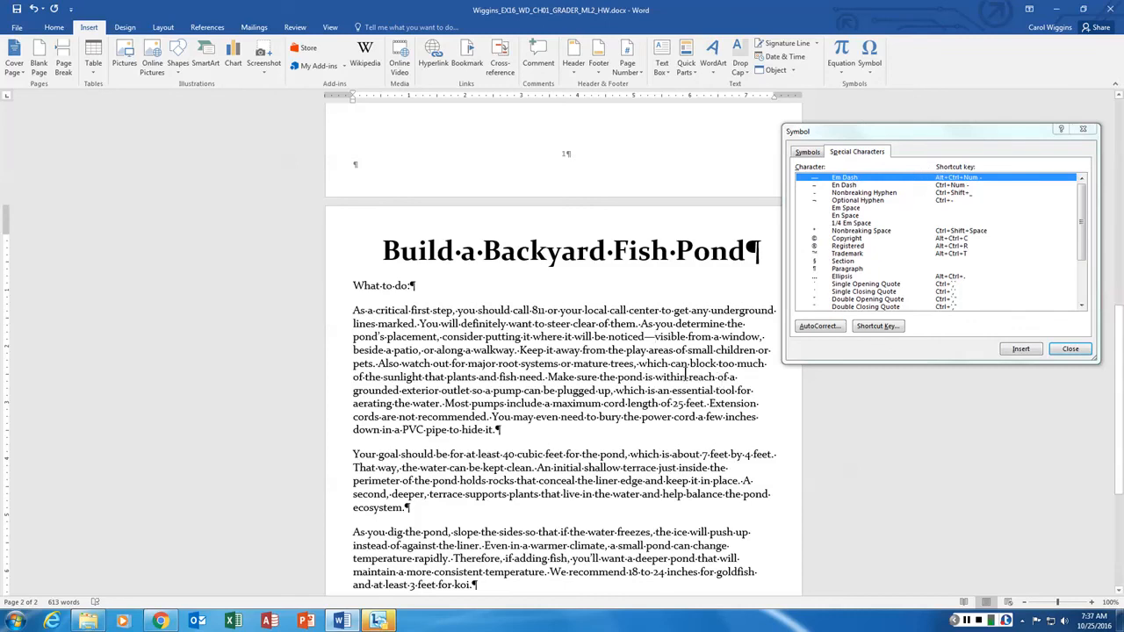
scroll(581, 331, "up", 3)
scroll(579, 331, "up", 7)
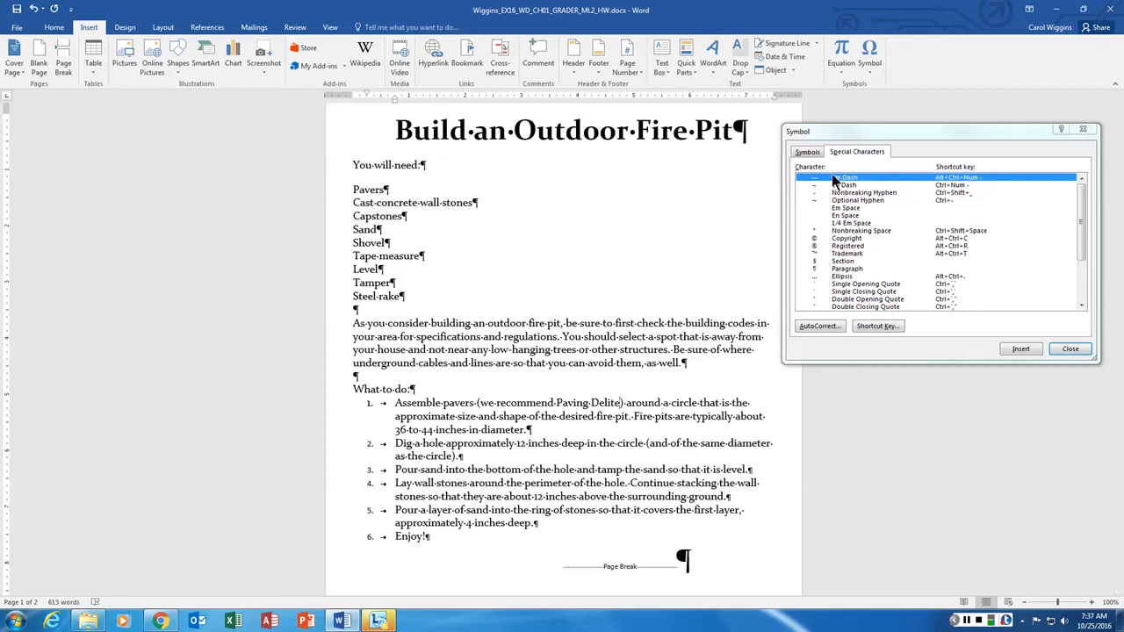
left_click(808, 154)
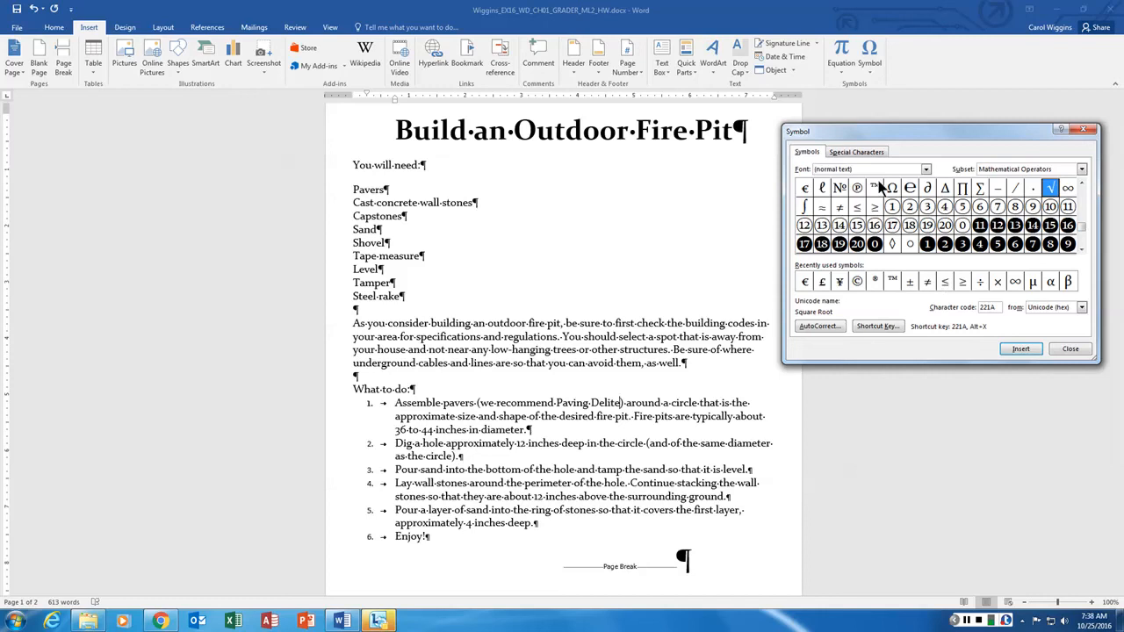
left_click(891, 279)
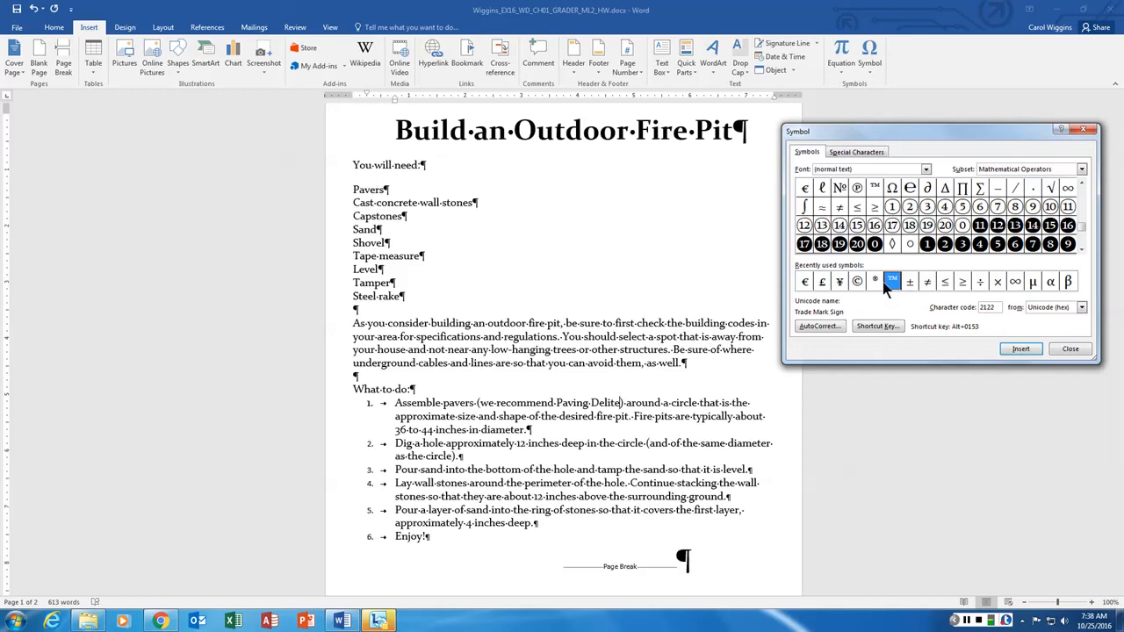
left_click(877, 283)
left_click(892, 281)
left_click(875, 189)
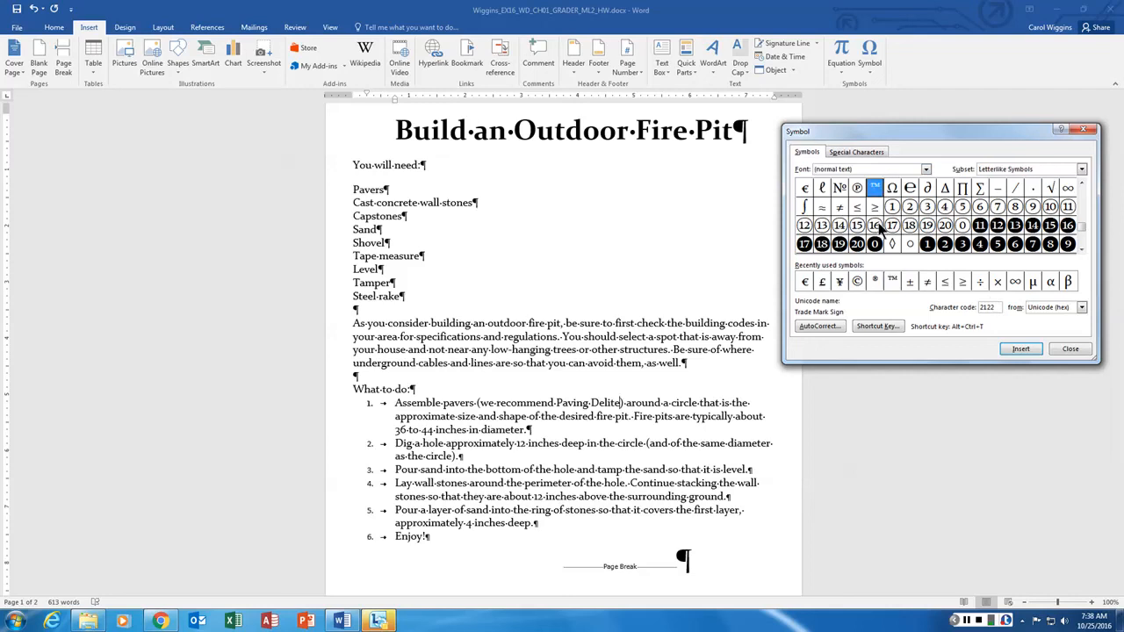
left_click(1021, 349)
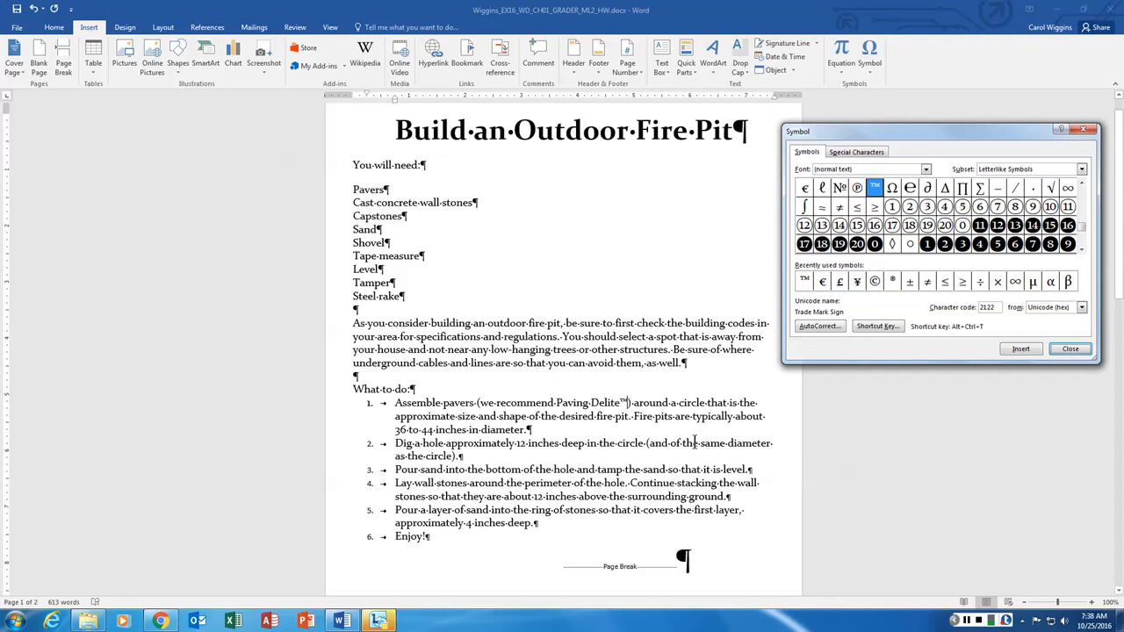
- Close the Symbol dialog and return to the document
left_click(688, 494)
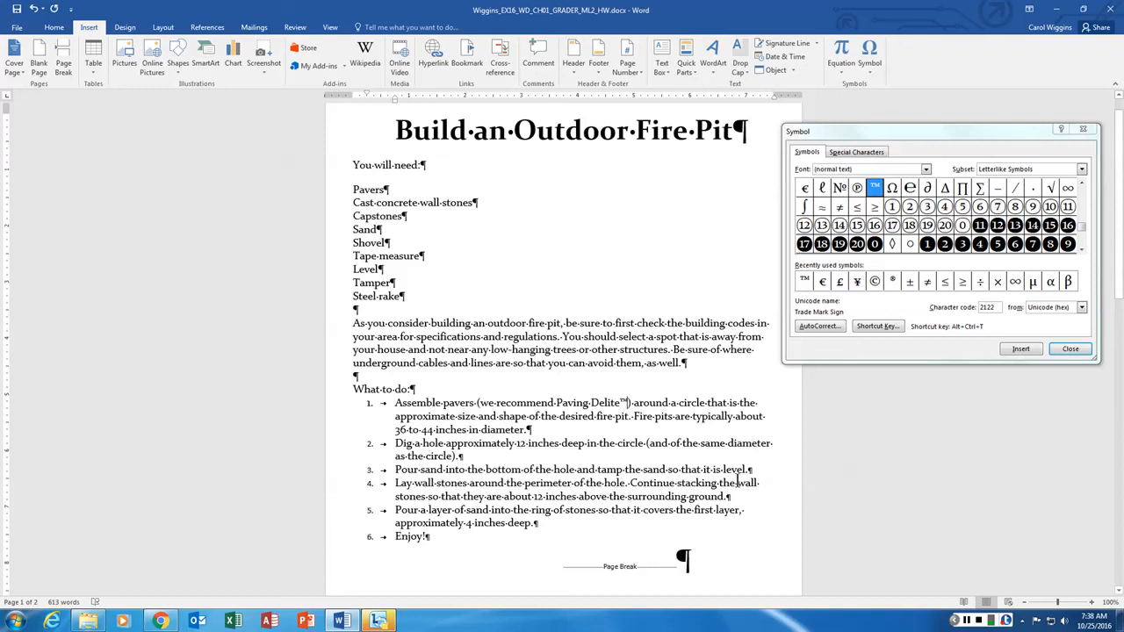
left_click(1071, 349)
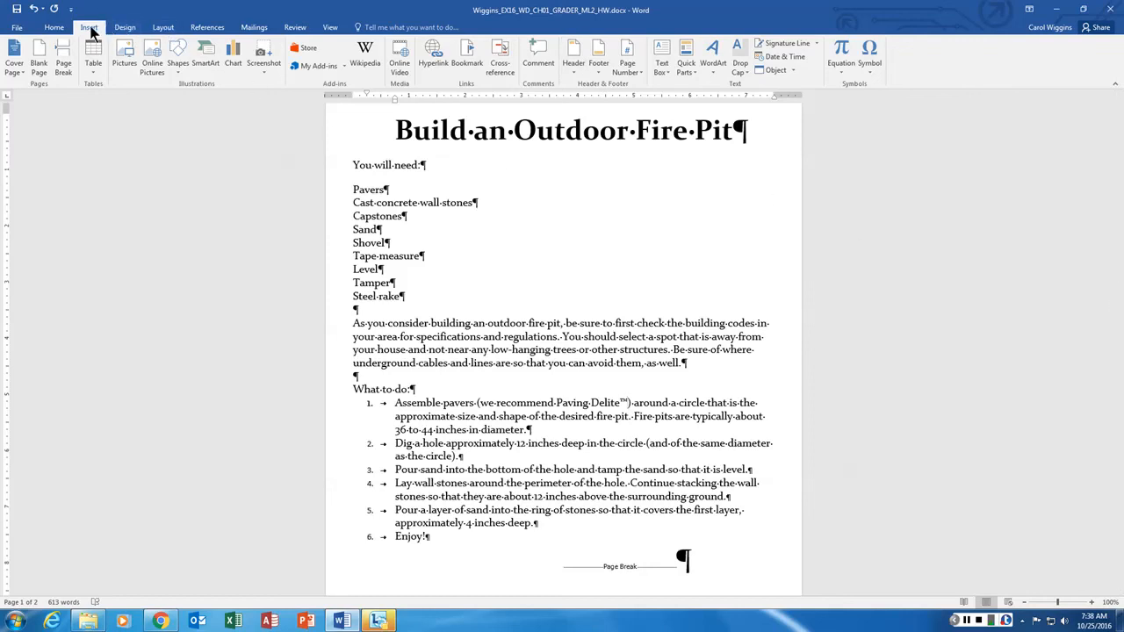
- Set up a custom text watermark with the text "Backyard Bonanza"
left_click(128, 27)
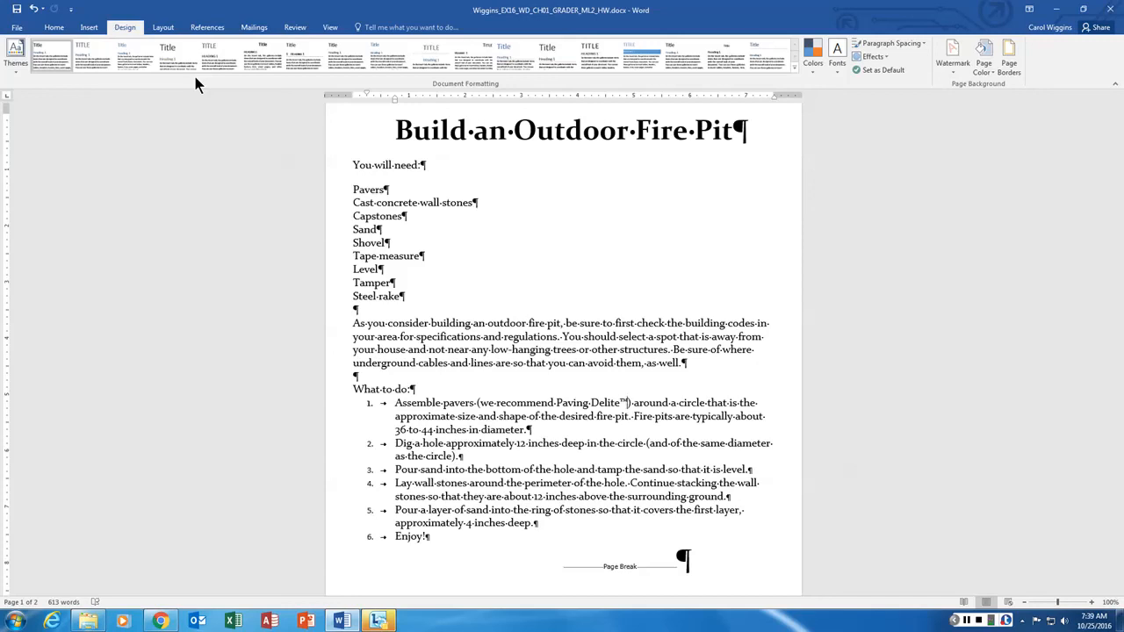
left_click(953, 64)
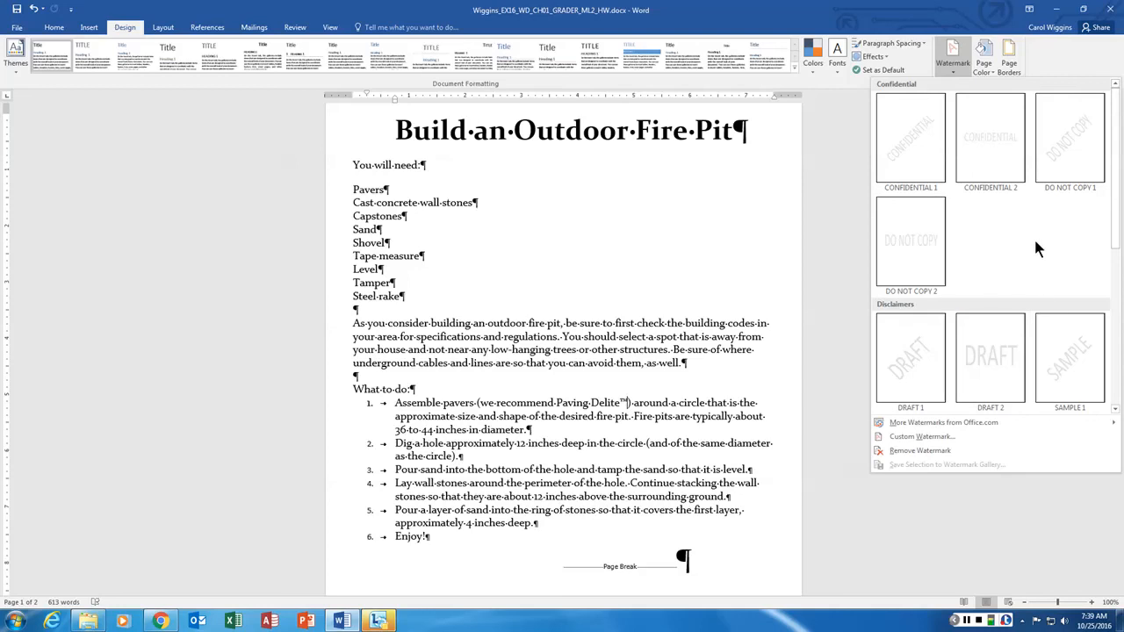
scroll(1034, 237, "down", 3)
scroll(1033, 236, "up", 3)
scroll(1007, 281, "down", 3)
scroll(1007, 281, "up", 3)
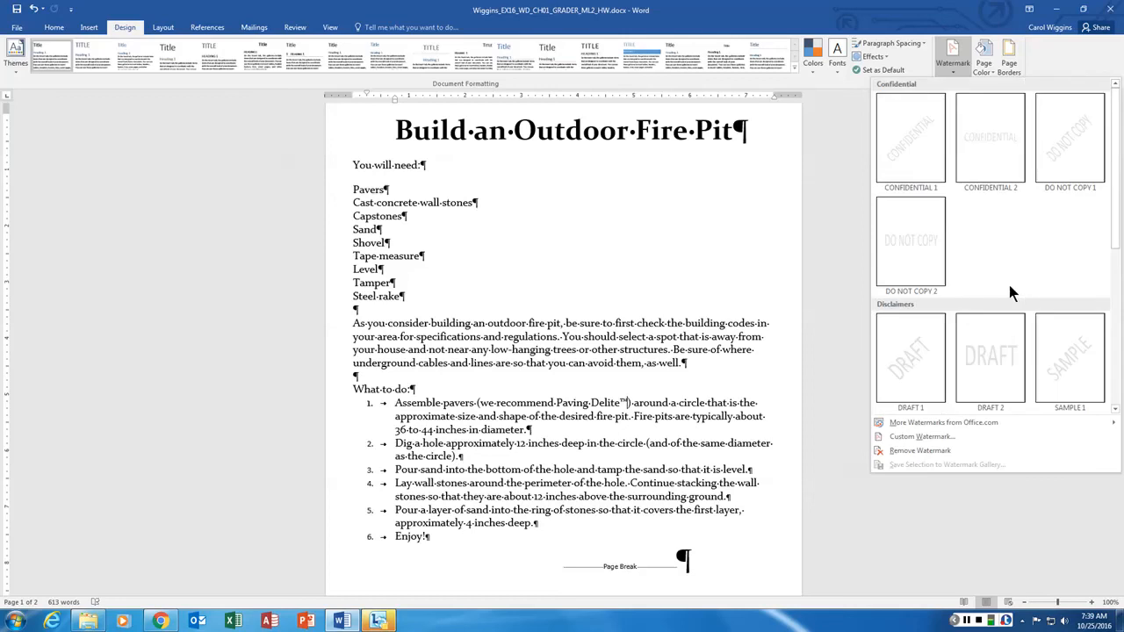
left_click(921, 443)
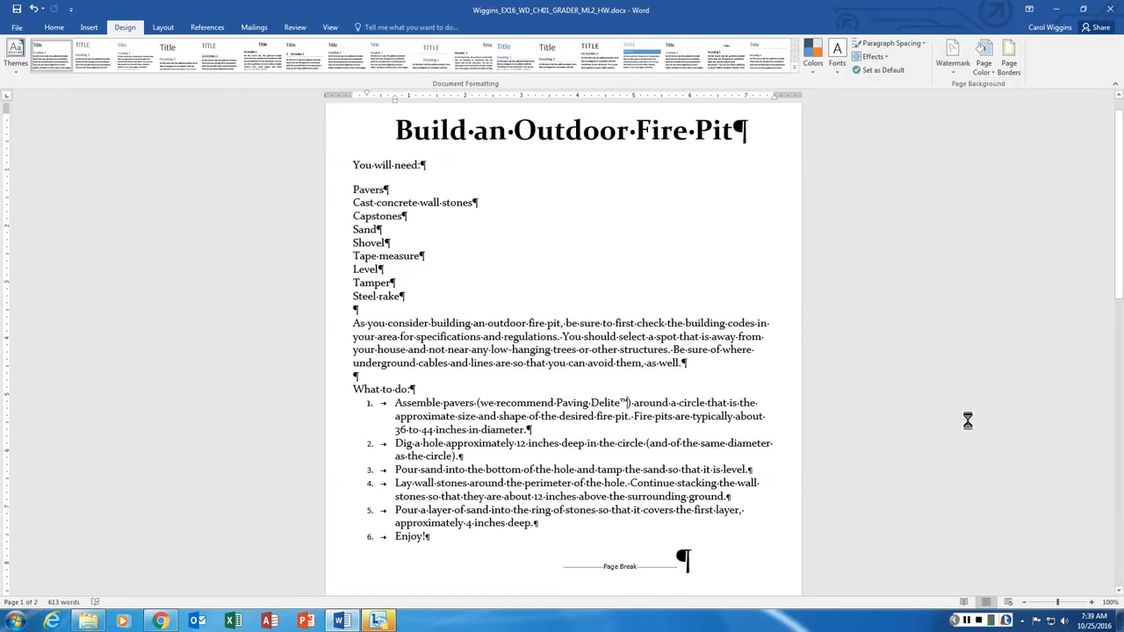
left_click(458, 280)
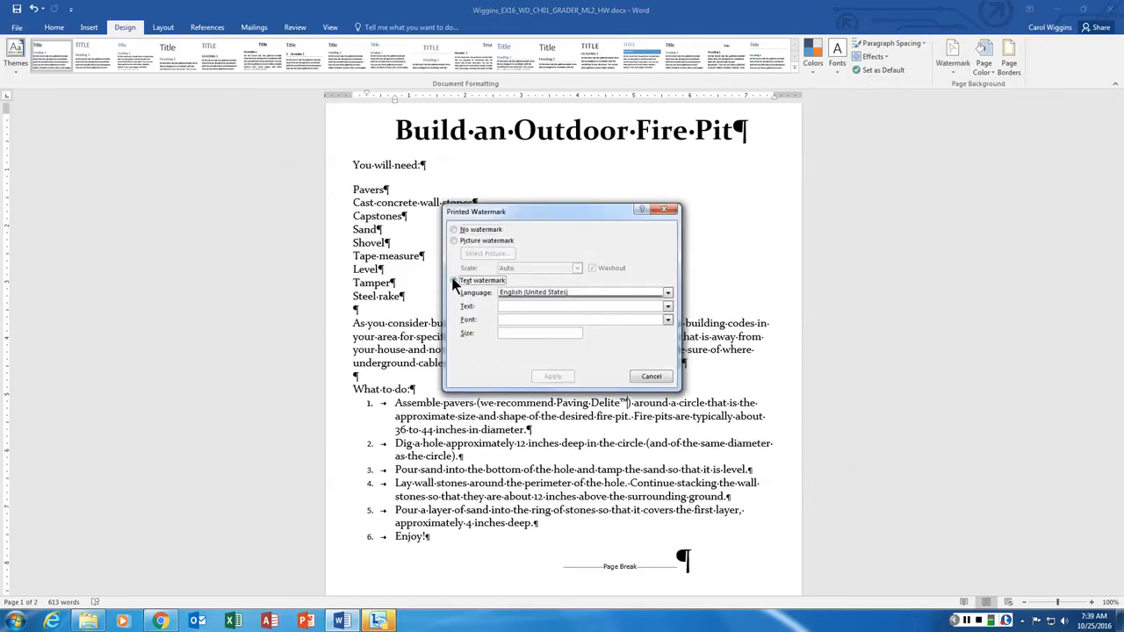
left_click_drag(525, 307, 483, 305)
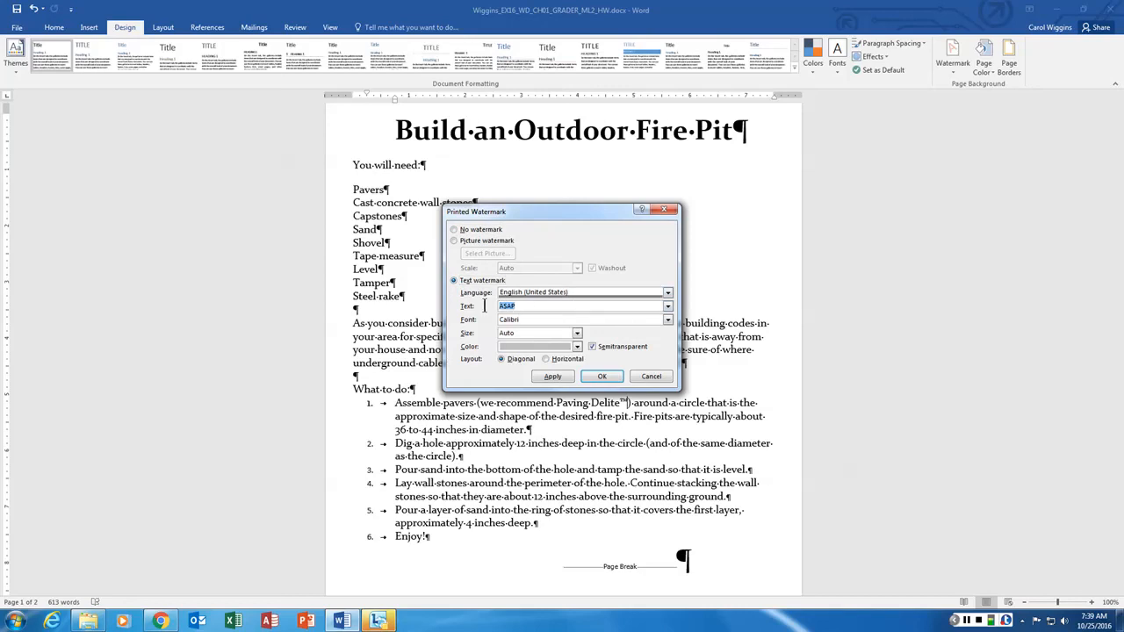
type("Backyard")
type(" Bon")
type("anze")
- Set the watermark color to Red and its layout to Horizontal, apply it, and check it on both pages
left_click(577, 347)
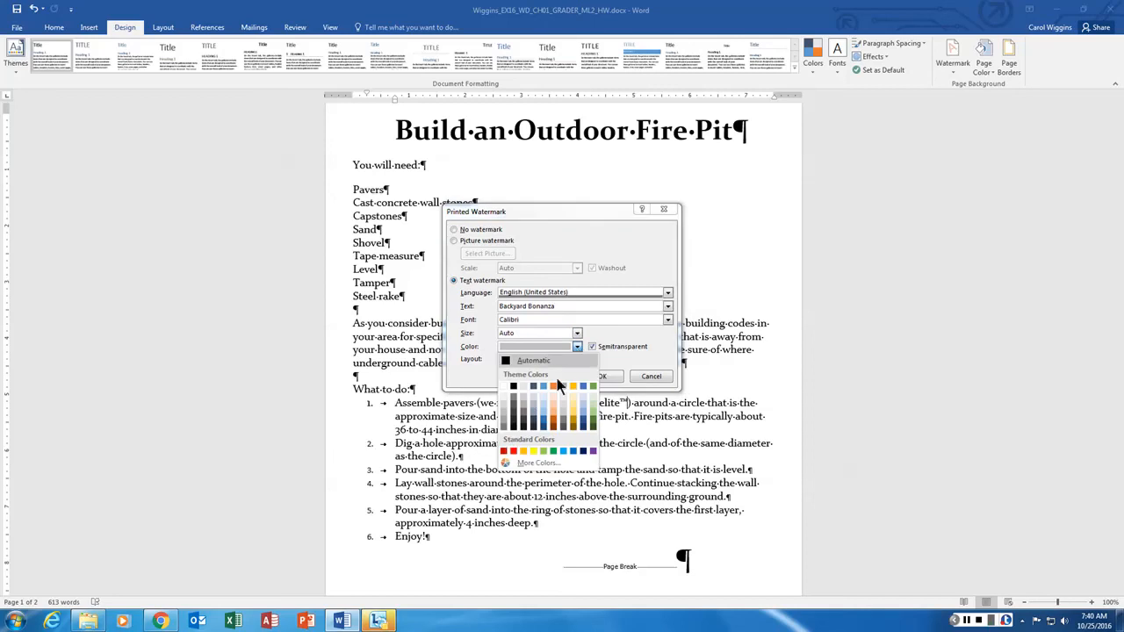
left_click(515, 453)
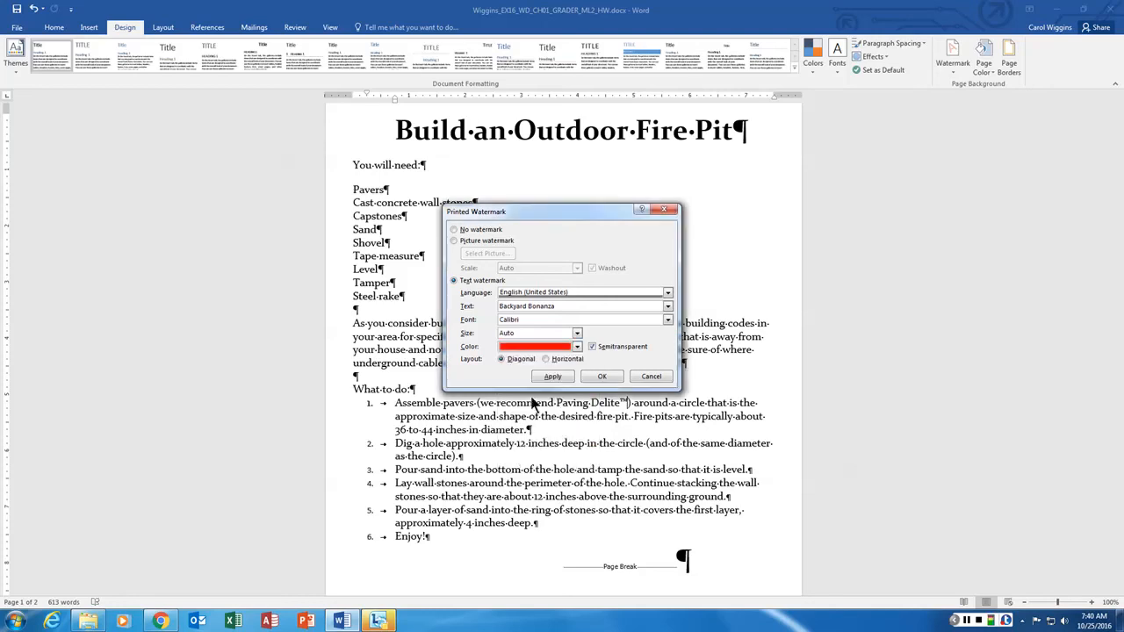
left_click(546, 359)
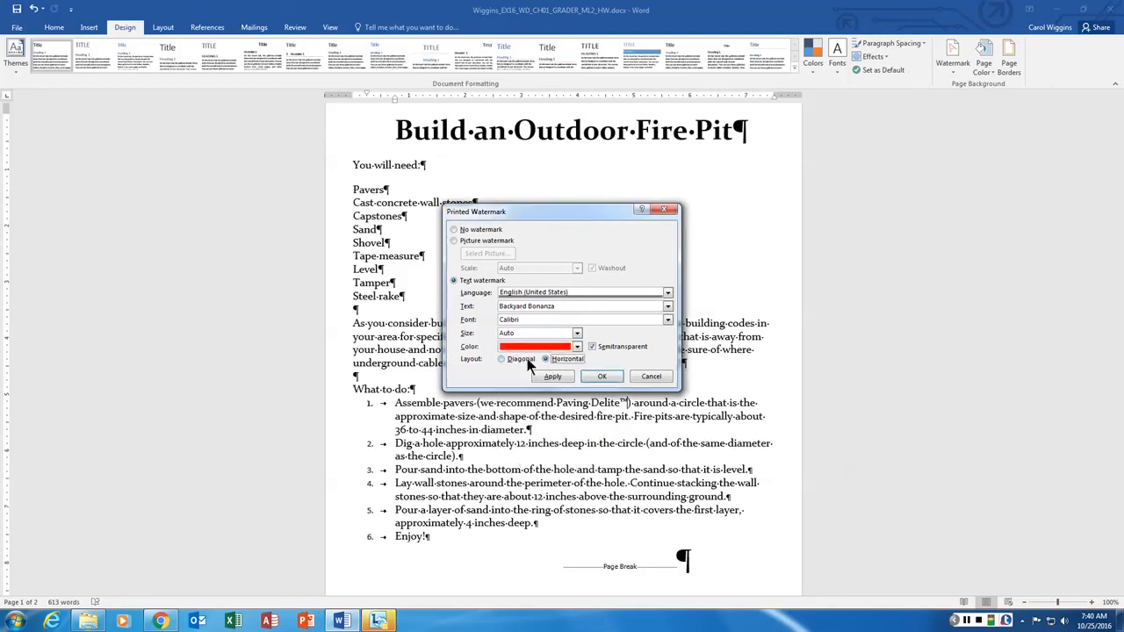
left_click(552, 377)
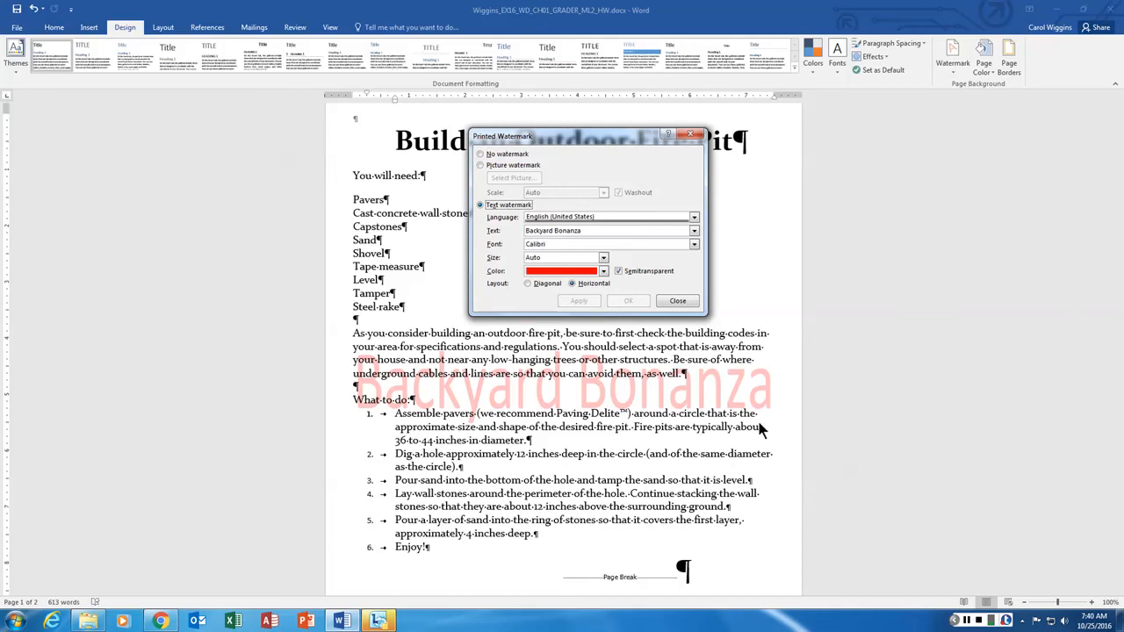
left_click(678, 301)
scroll(668, 376, "down", 10)
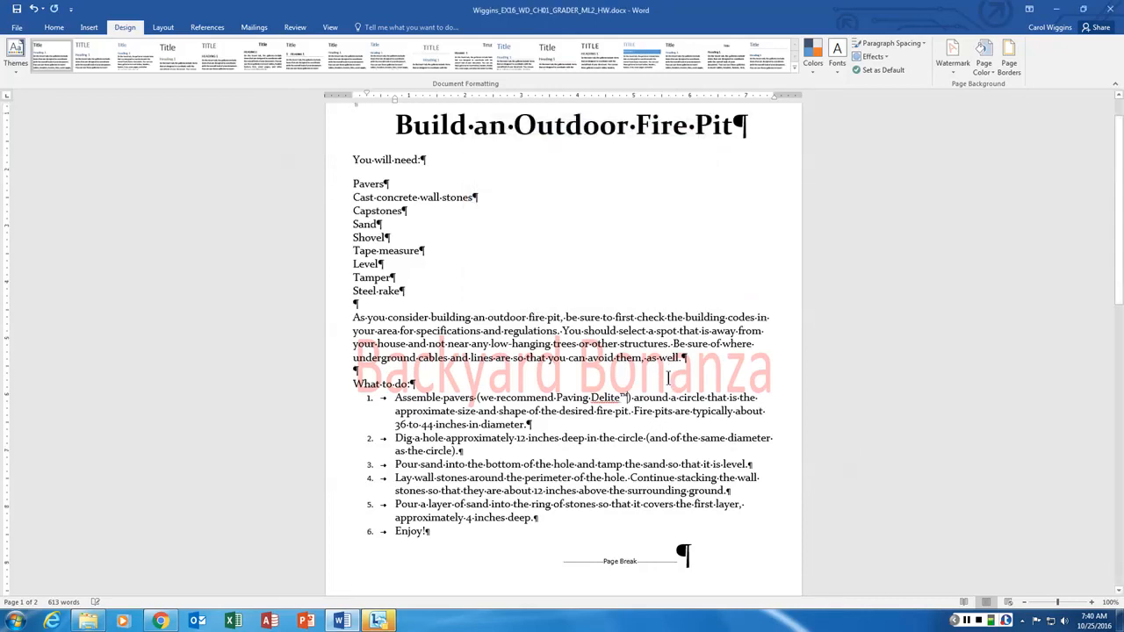
scroll(669, 375, "down", 5)
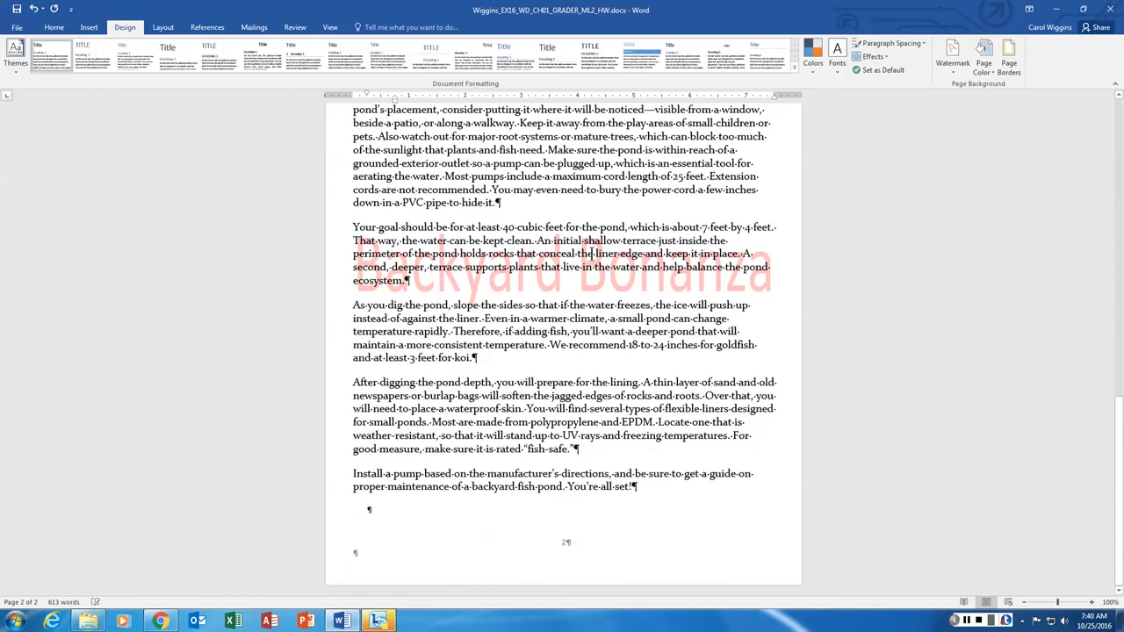
scroll(649, 376, "up", 4)
scroll(649, 376, "up", 10)
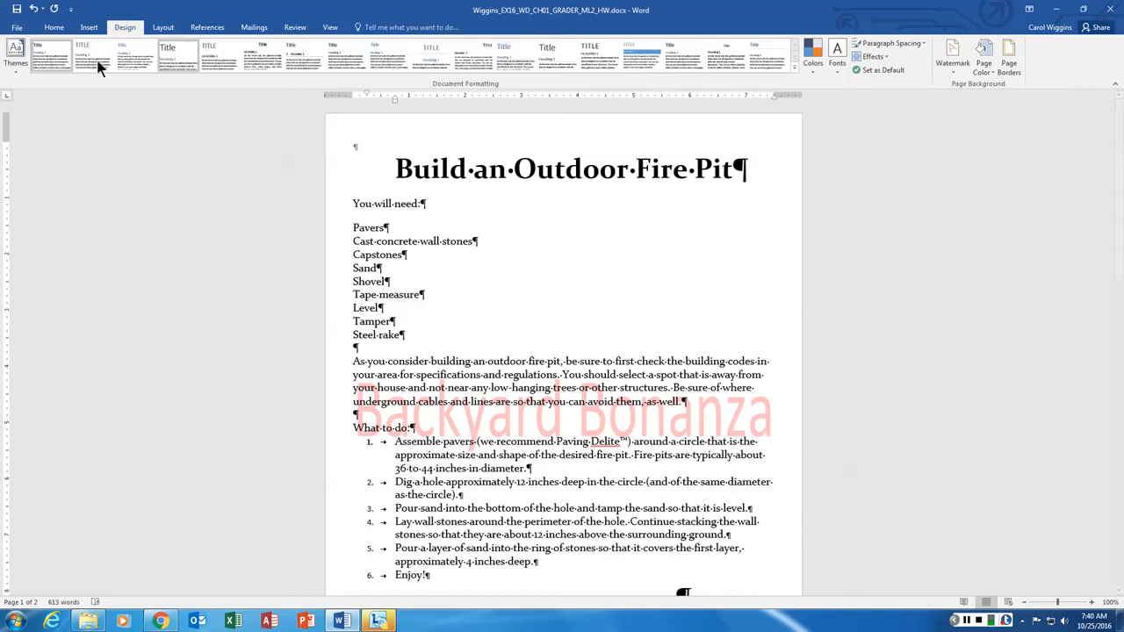
- Replace the author in the document's advanced properties with "Backyard bonanza"
left_click(17, 28)
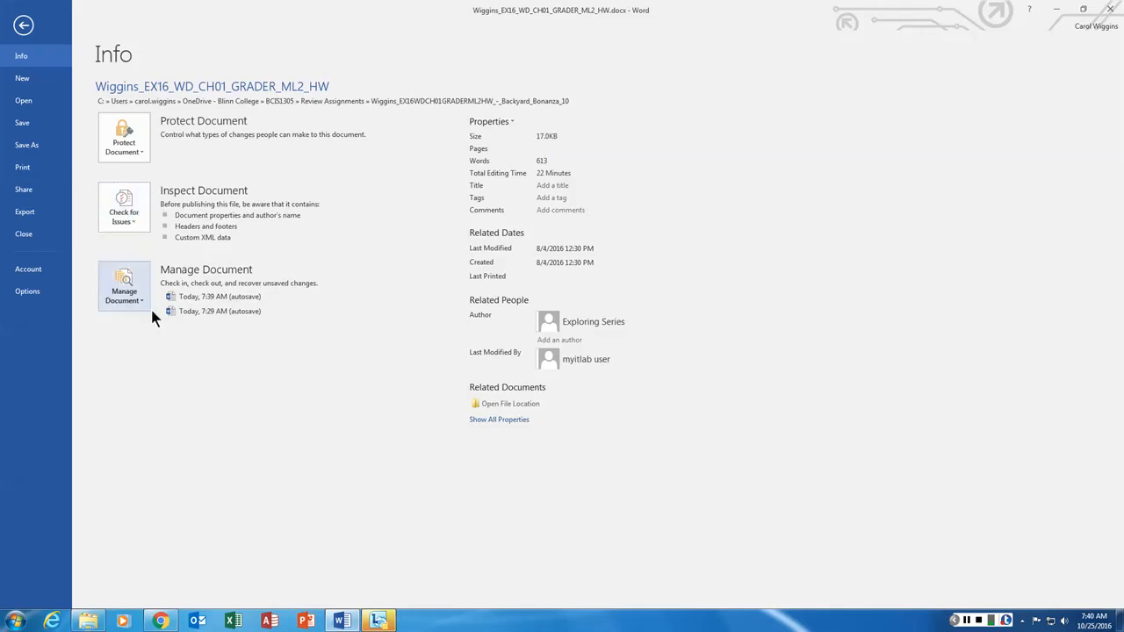
left_click(513, 122)
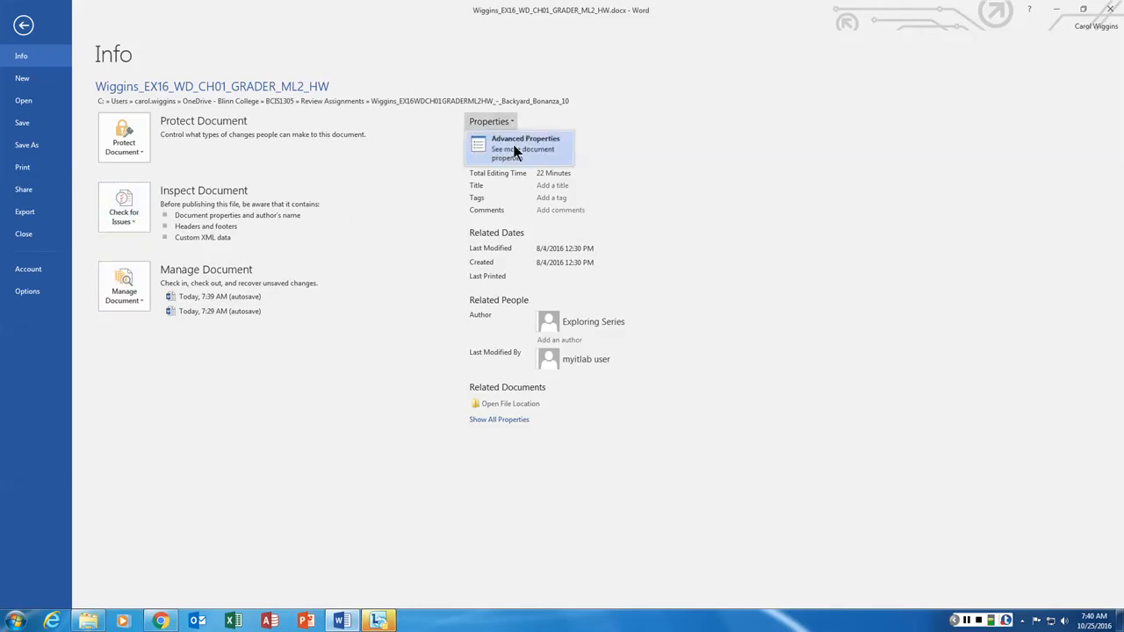
left_click(516, 153)
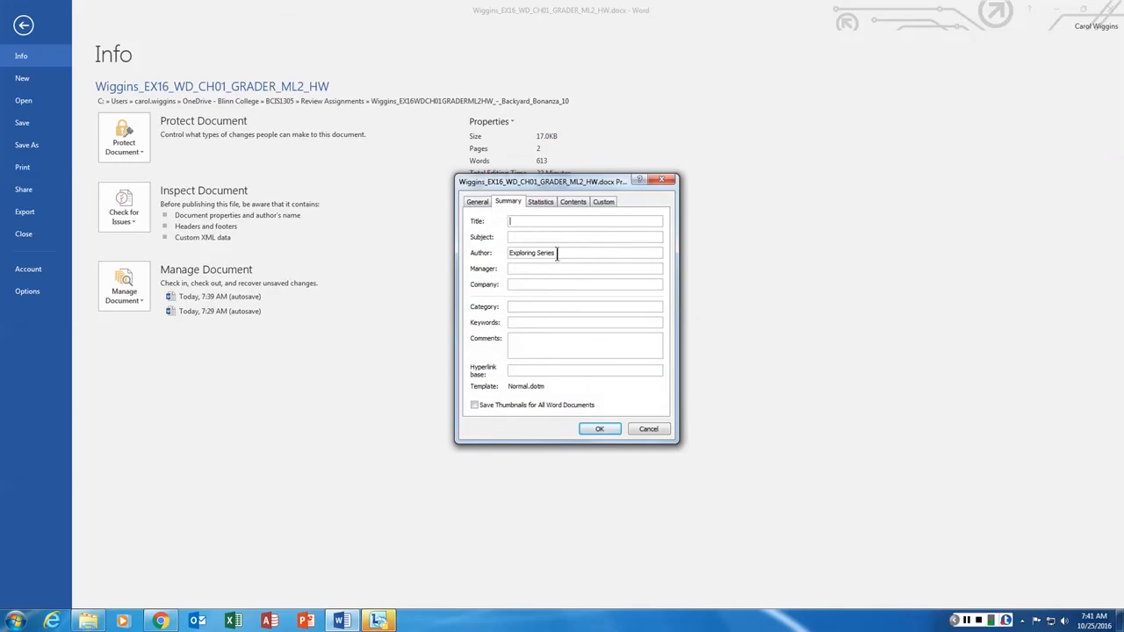
left_click_drag(565, 252, 480, 244)
type("Backyard bonanza")
- Set the Subject property to "Backyard Projects", capitalize the second word of the author as "Bonanza", and accept the properties
left_click(558, 238)
type("Backyard projects")
key("BackSpace")
type("P")
left_click(540, 252)
key("BackSpace")
type("B")
left_click(612, 428)
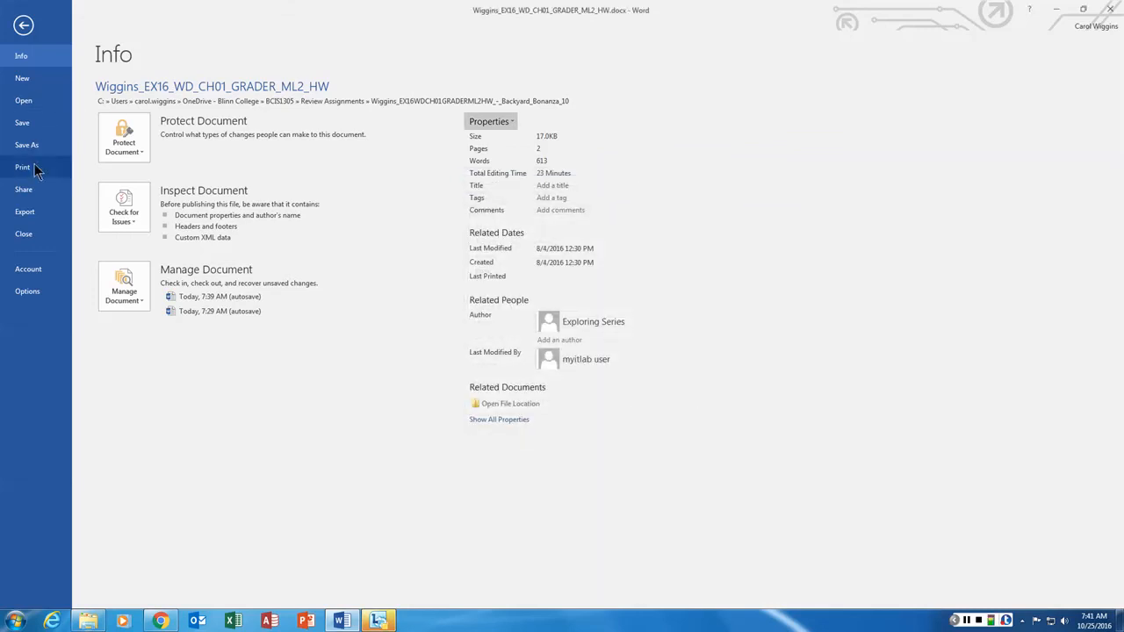
- Save the document and close it
left_click(32, 127)
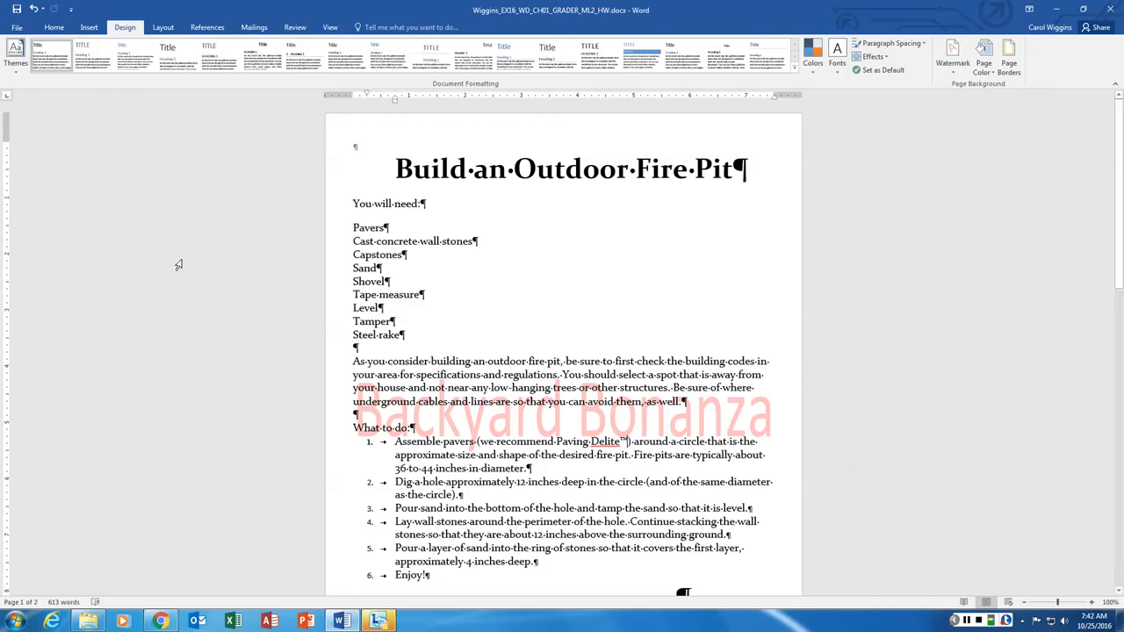
left_click(1112, 11)
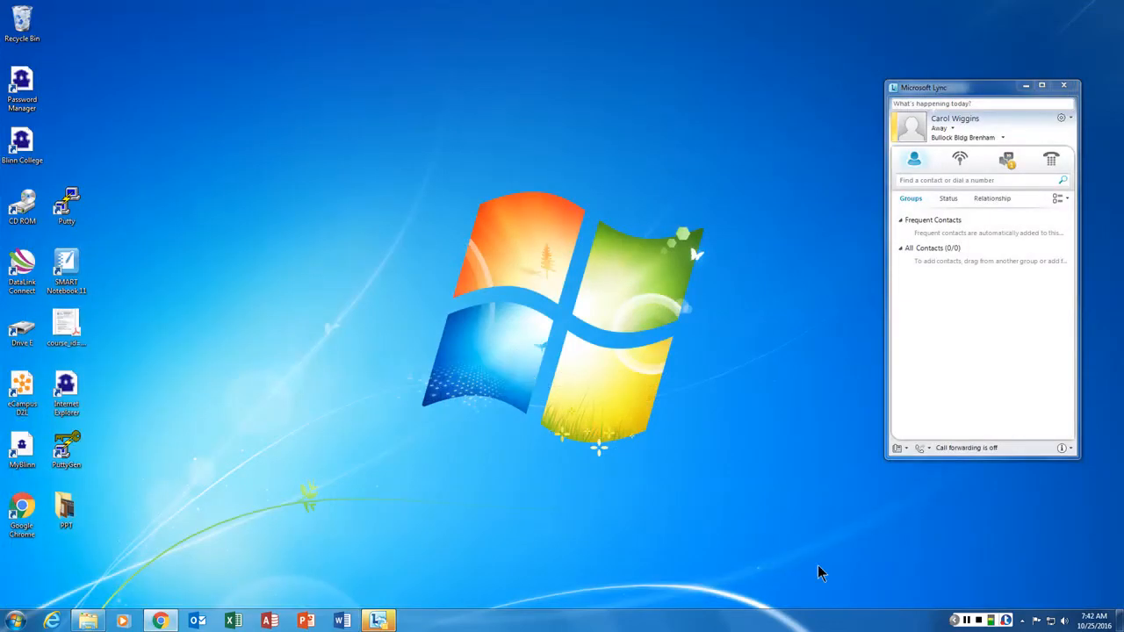